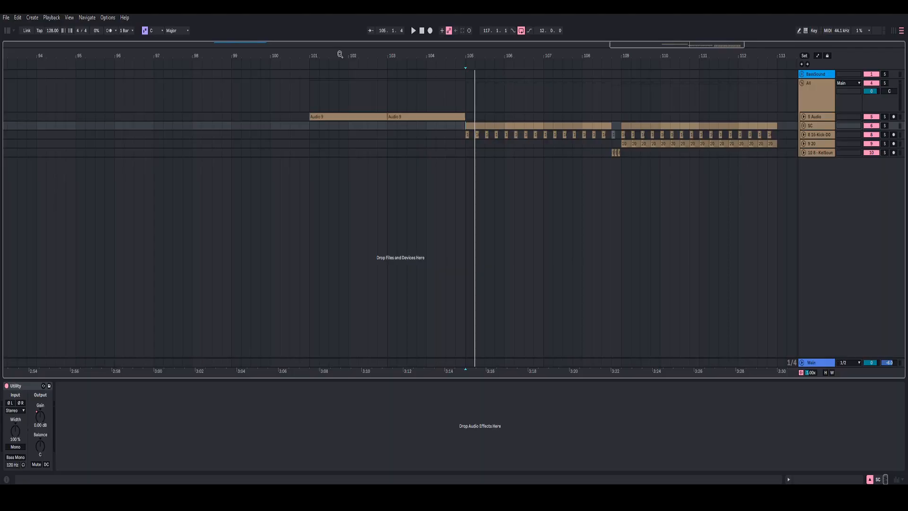
# Play the arrangement from the start of bar 101.
pyautogui.click(333, 90)
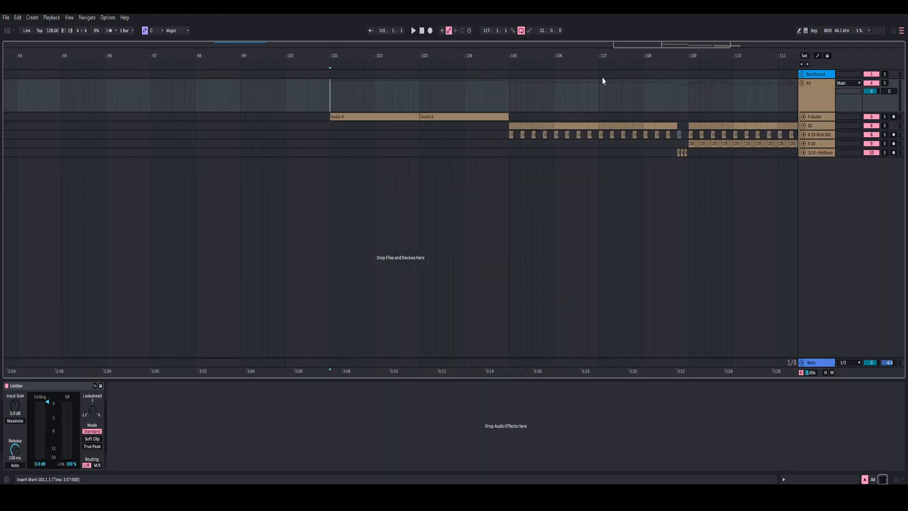
pyautogui.press('space')
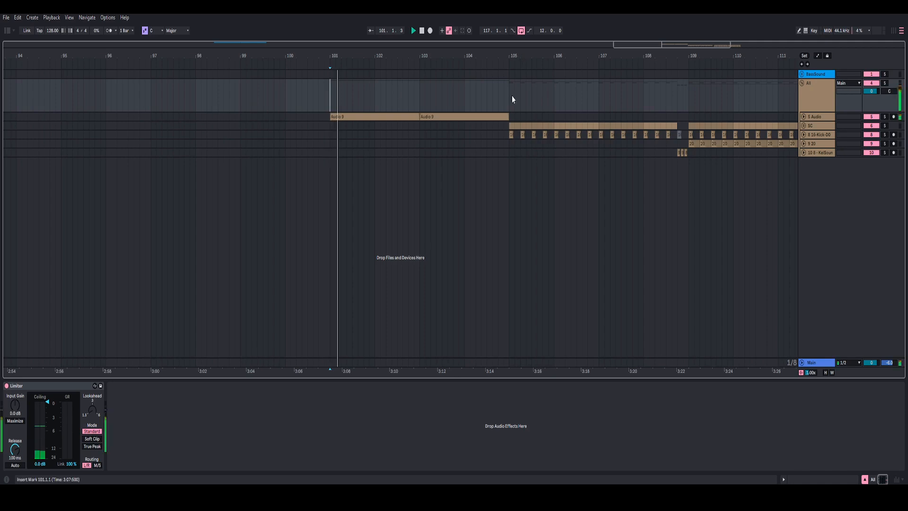
# Unfold the BassSound group, open the Phase Plant instrument on its MIDI track, and collapse lane 1's Filter.
pyautogui.click(803, 74)
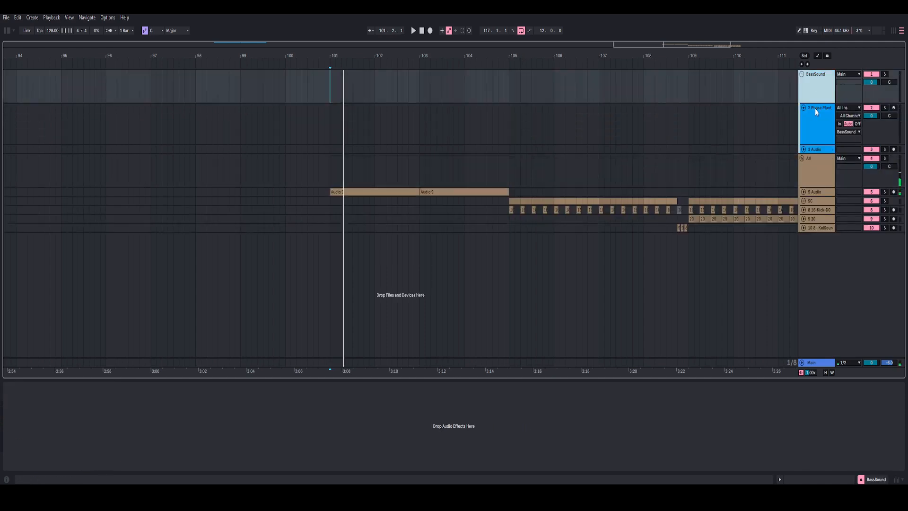
pyautogui.click(817, 113)
pyautogui.click(20, 387)
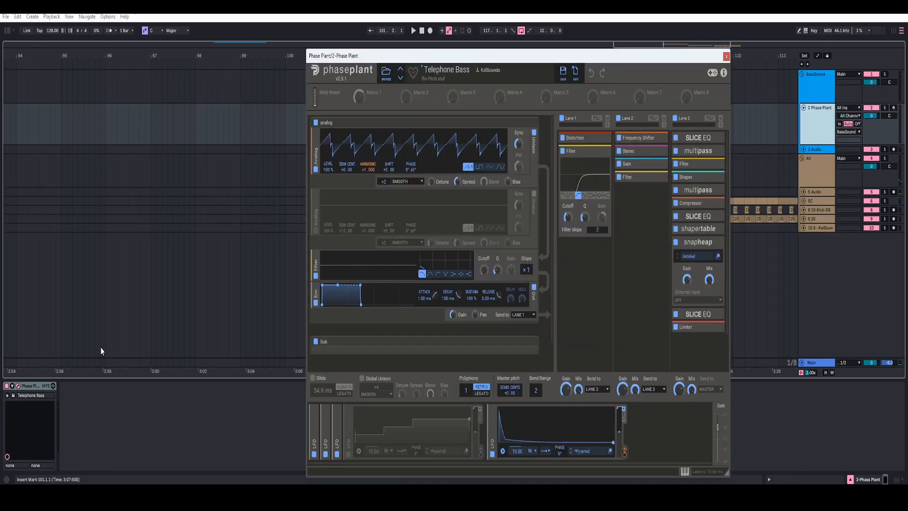
pyautogui.click(604, 130)
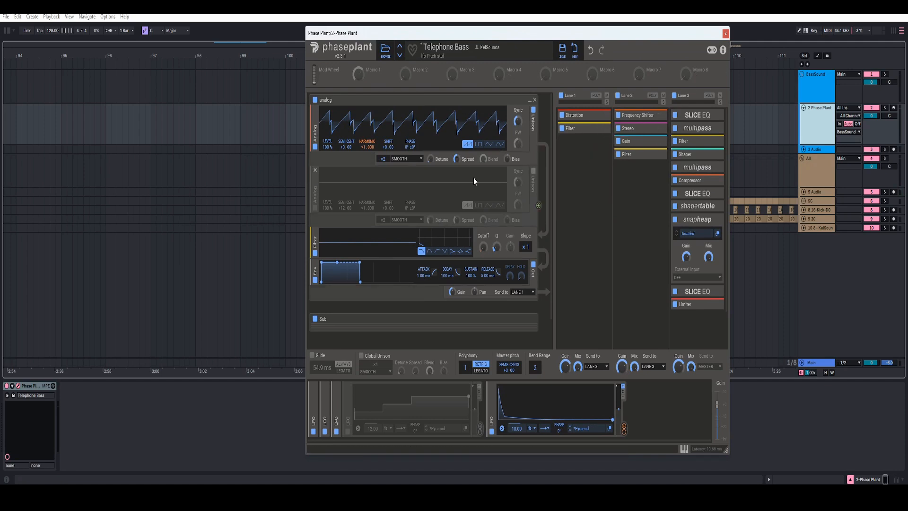
# Review the analog group's oscillators, then inspect the Distortion and Filter settings in lane 1.
pyautogui.scroll(-1, 348, 147)
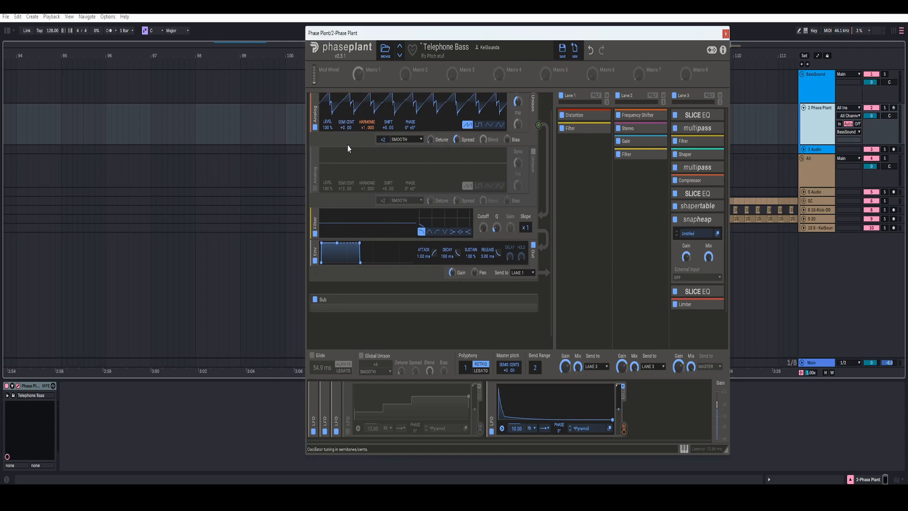
pyautogui.scroll(1, 431, 180)
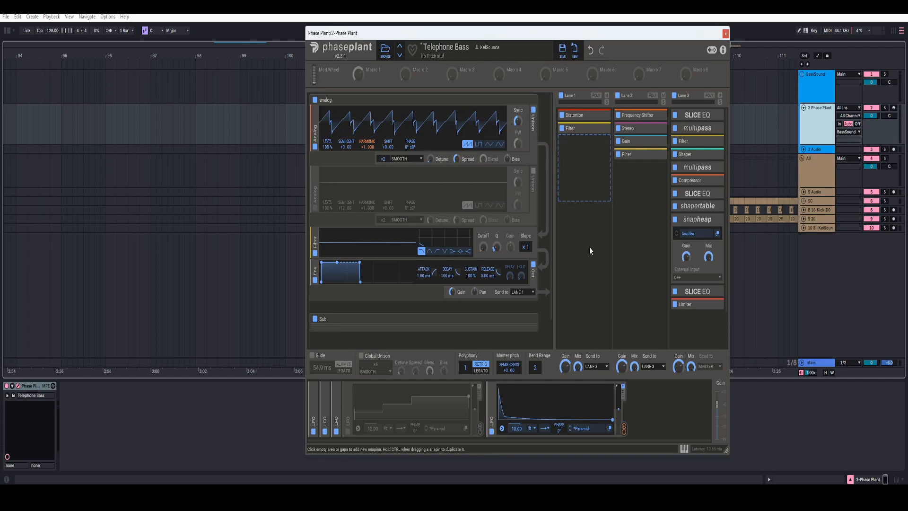
pyautogui.click(595, 116)
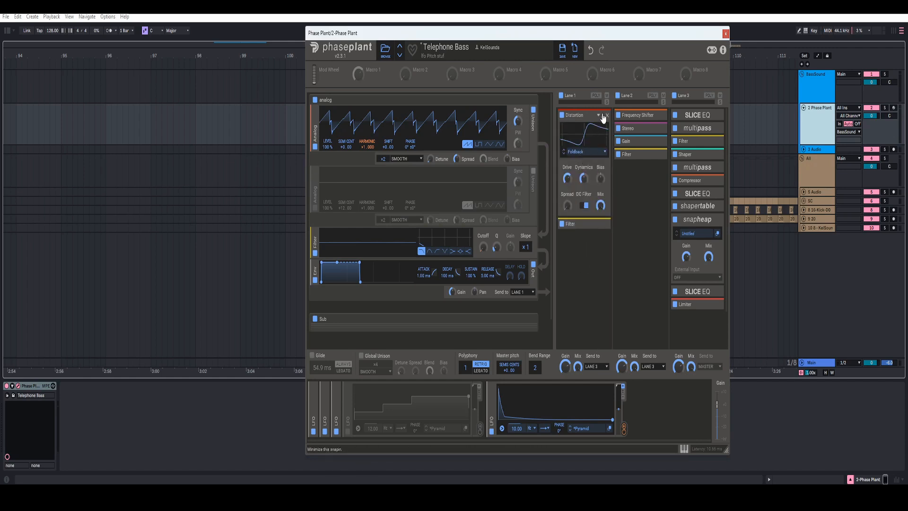
pyautogui.click(604, 116)
pyautogui.click(602, 130)
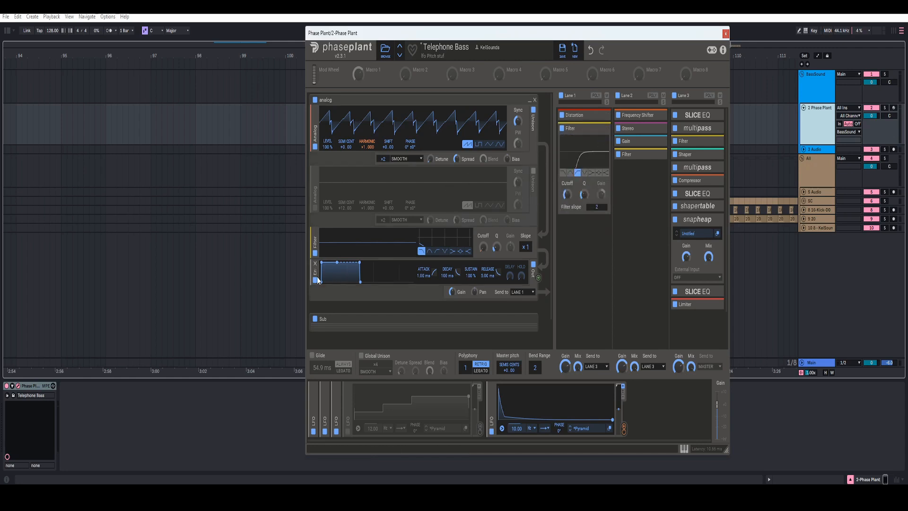
# Collapse the analog group and inspect the Frequency Shifter and Stereo effects in lane 2.
pyautogui.click(530, 100)
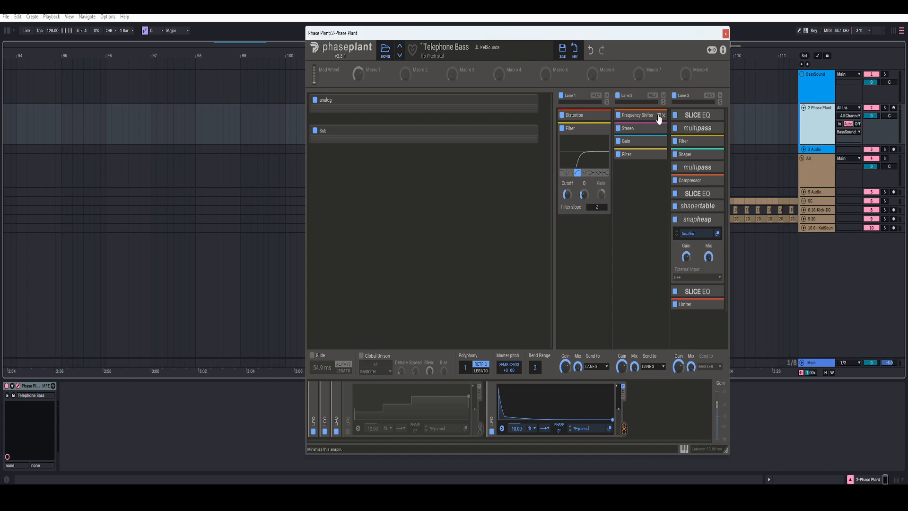
pyautogui.click(659, 117)
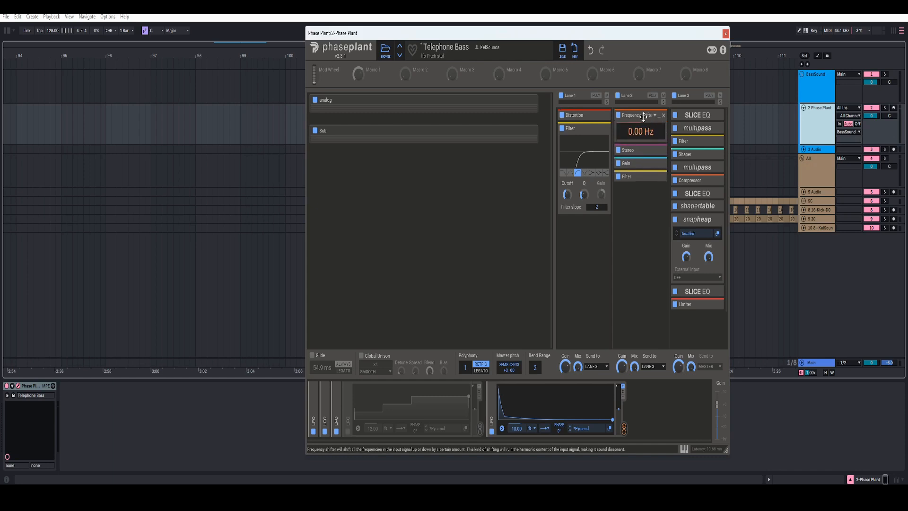
pyautogui.click(660, 118)
pyautogui.click(660, 131)
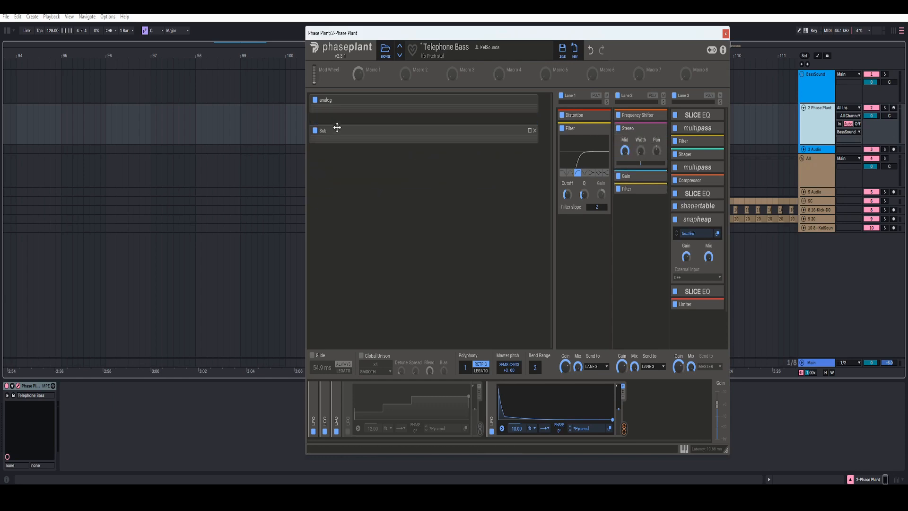
# Inspect the Sub group's oscillator, lane 2's Gain, and the exact cutoff of lane 2's Filter.
pyautogui.click(529, 132)
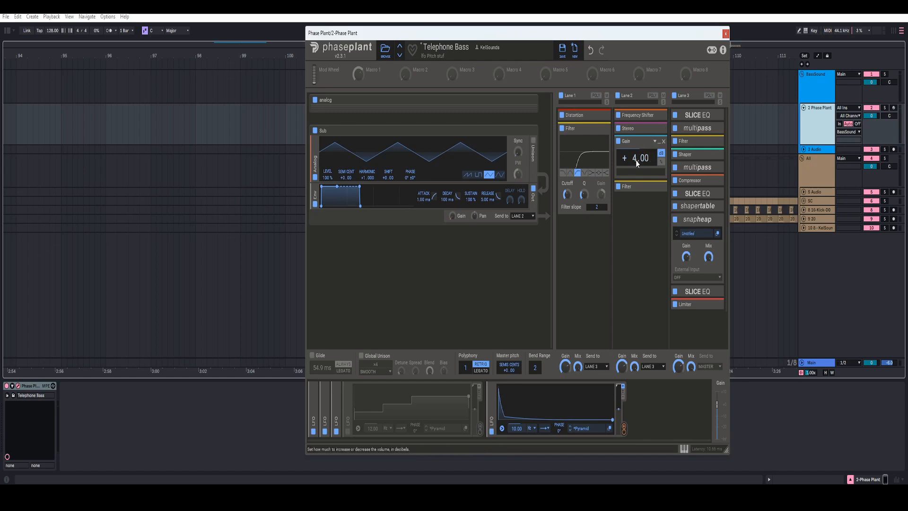
pyautogui.click(660, 142)
pyautogui.click(659, 155)
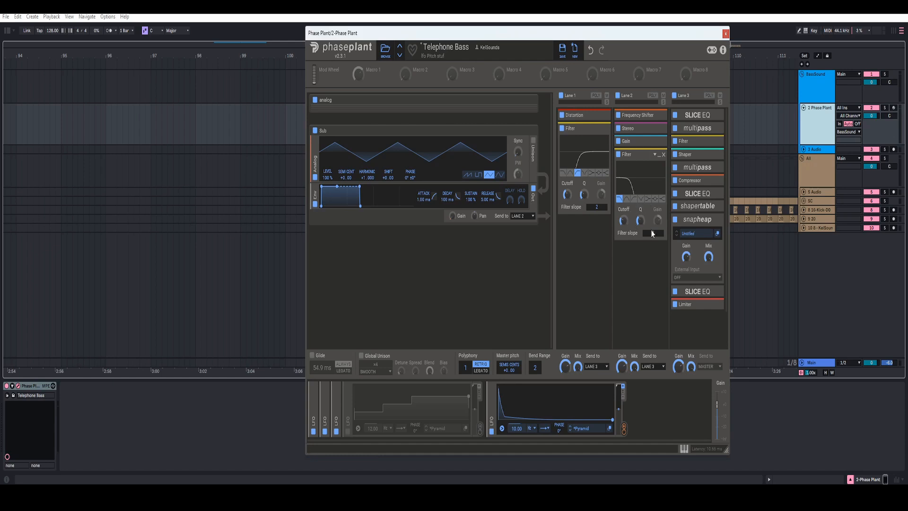
pyautogui.rightClick(629, 224)
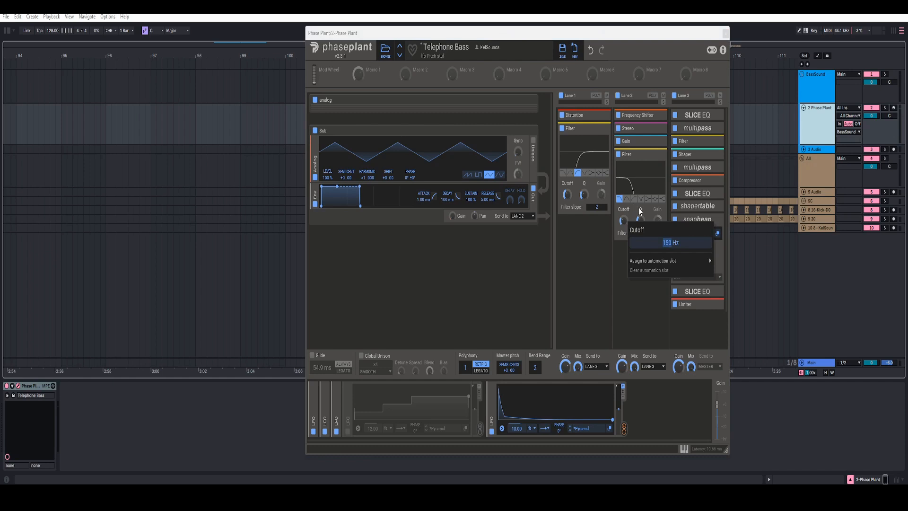
pyautogui.click(660, 154)
# Collapse the Sub group, lane 1's Filter and lane 3's Snap Heap.
pyautogui.click(530, 132)
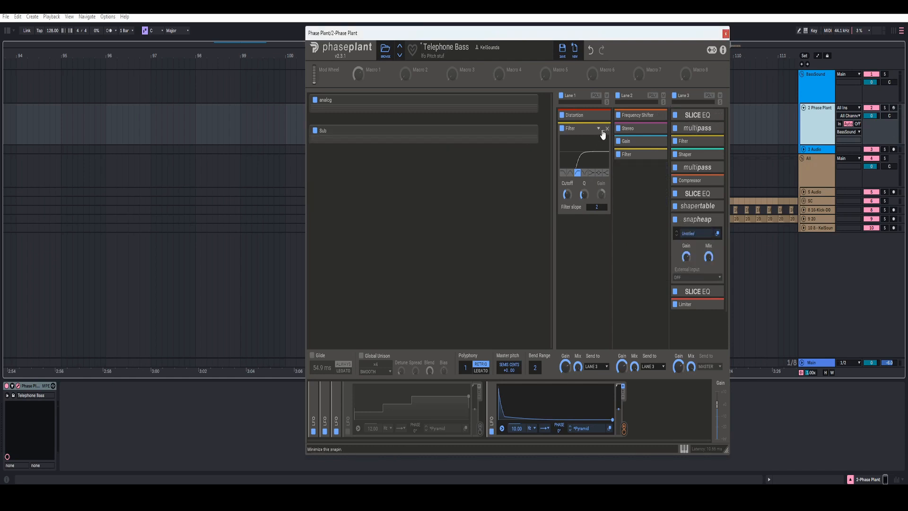
pyautogui.click(603, 132)
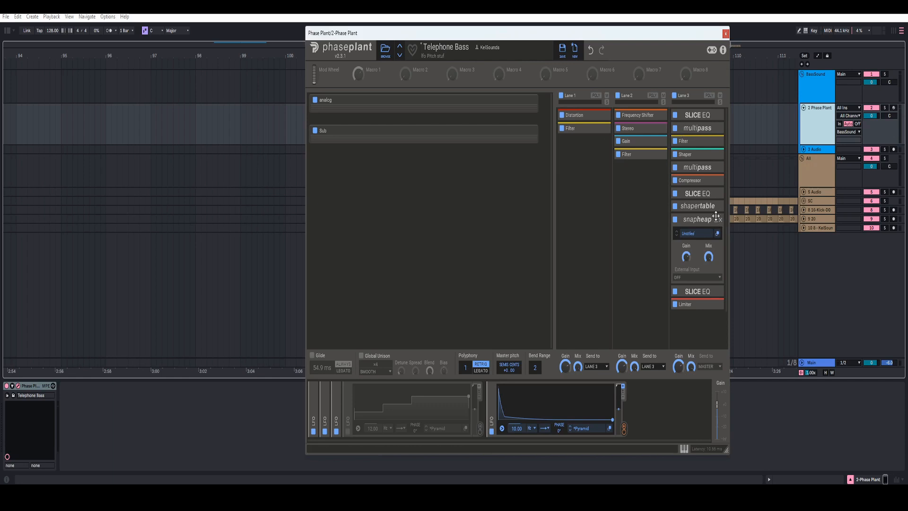
pyautogui.click(716, 220)
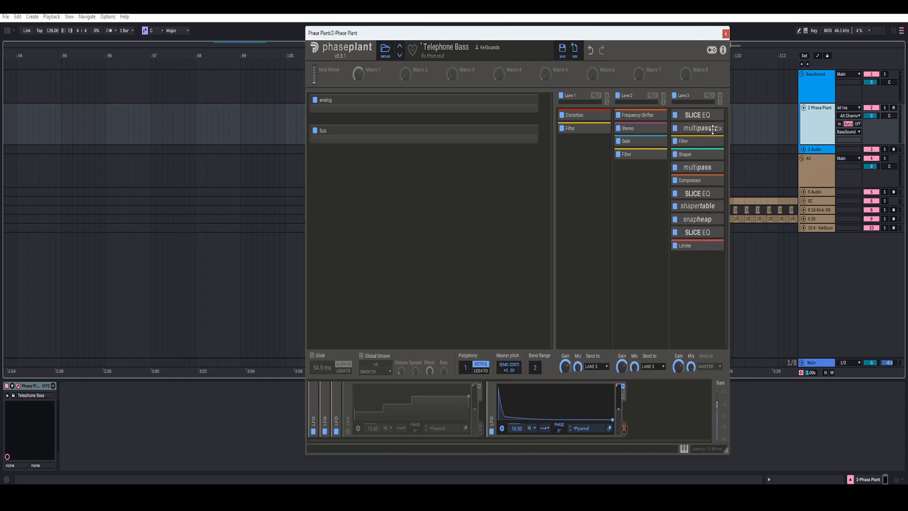
# Open the first Multipass in lane 3 and examine its band distortion and dynamics settings.
pyautogui.click(717, 133)
pyautogui.click(718, 149)
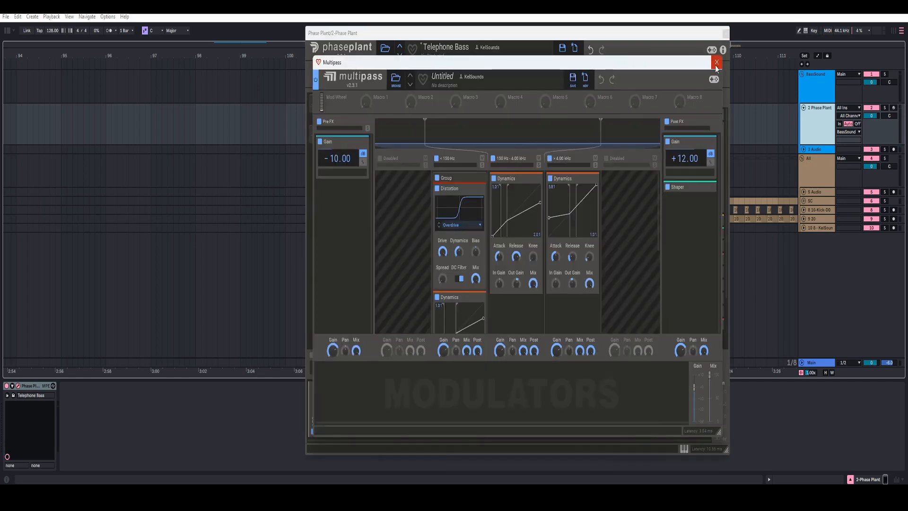
pyautogui.scroll(-3, 544, 236)
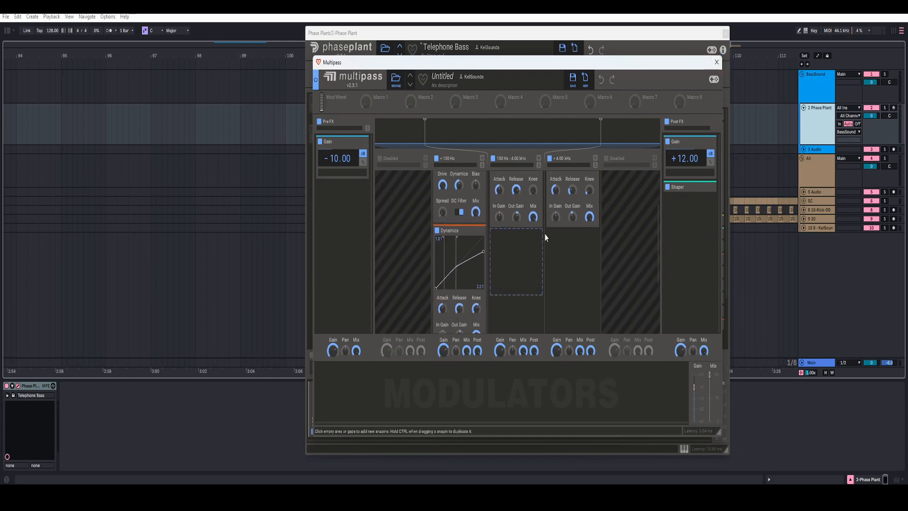
pyautogui.scroll(3, 518, 195)
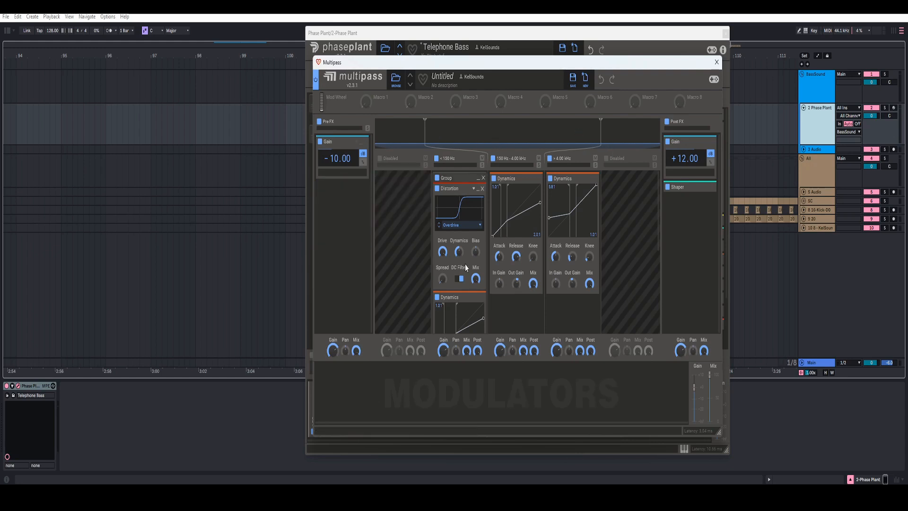
pyautogui.scroll(-3, 466, 268)
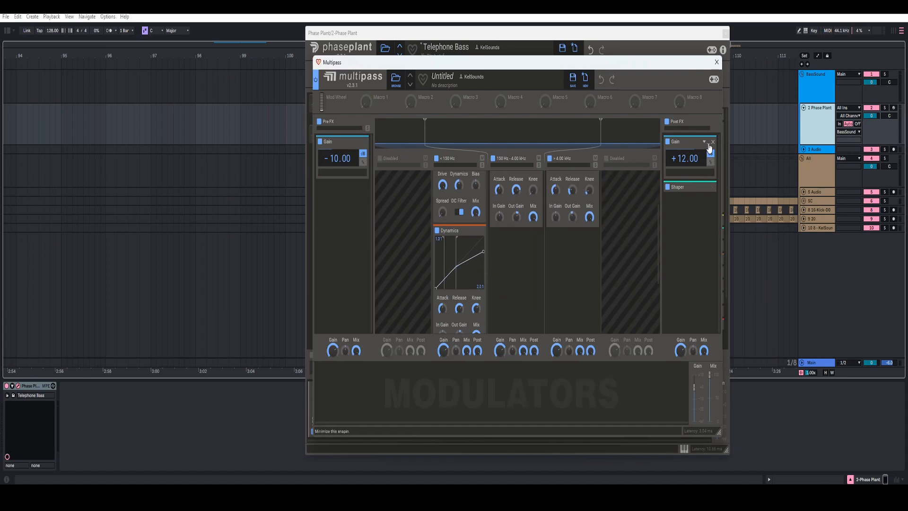
# Collapse the Multipass Post FX Gain, check the mix amount of its Shaper, and close the Multipass editor.
pyautogui.click(709, 144)
pyautogui.click(708, 155)
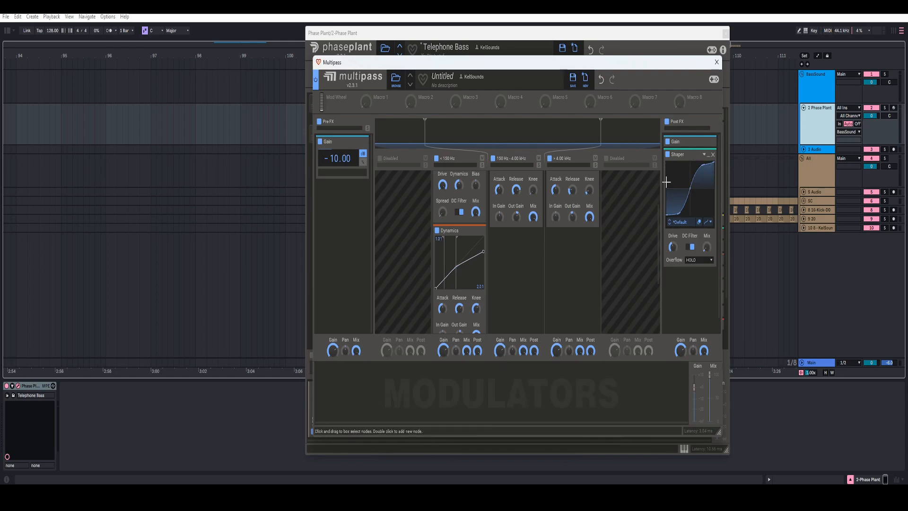
pyautogui.rightClick(706, 251)
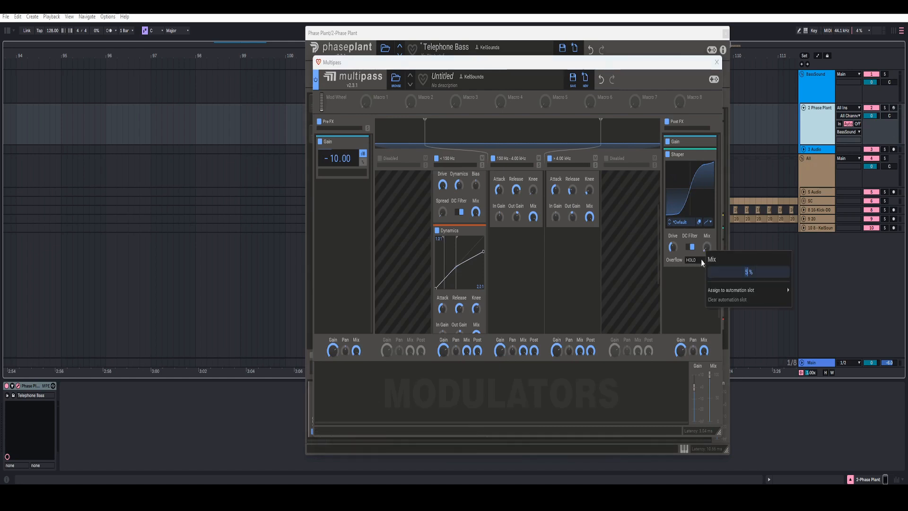
pyautogui.click(688, 280)
pyautogui.click(716, 63)
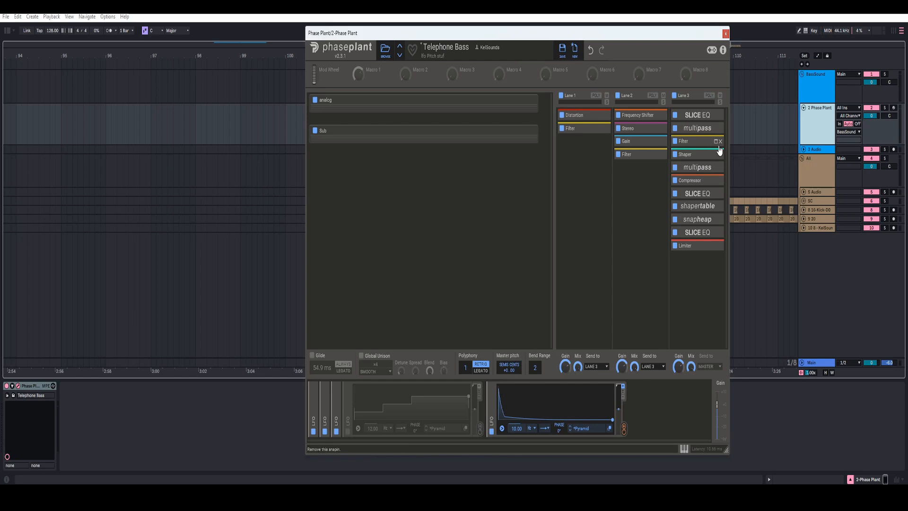
# Expand lane 3's Filter, inspect the LFO modulating the analog group's filter cutoff, and collapse that LFO.
pyautogui.click(716, 143)
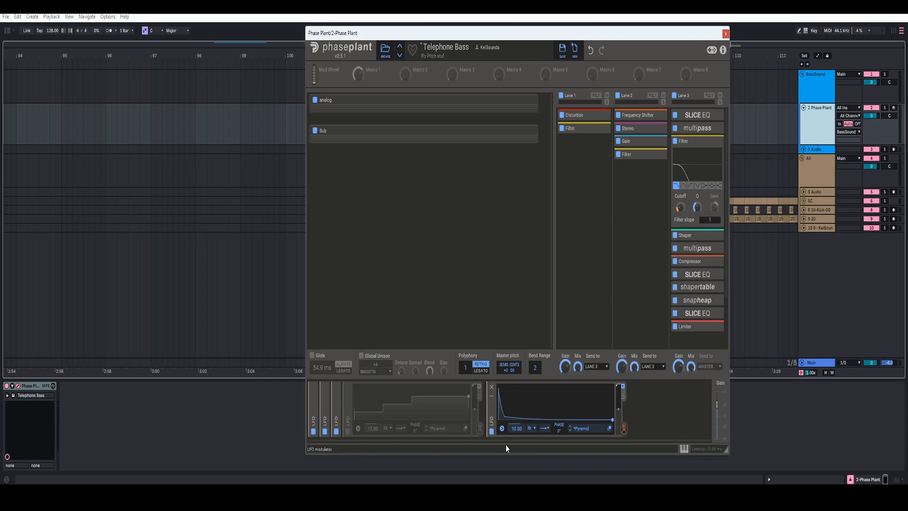
pyautogui.scroll(1, 481, 407)
pyautogui.moveTo(468, 433)
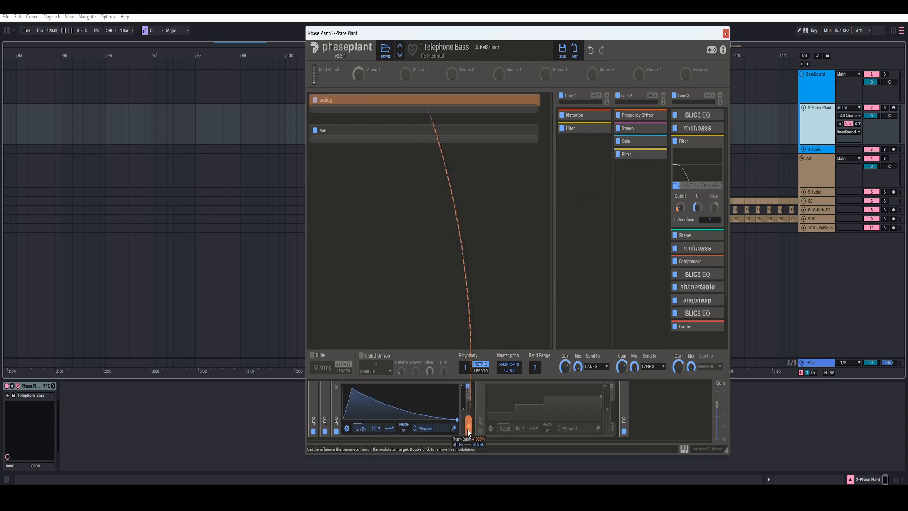
pyautogui.click(337, 399)
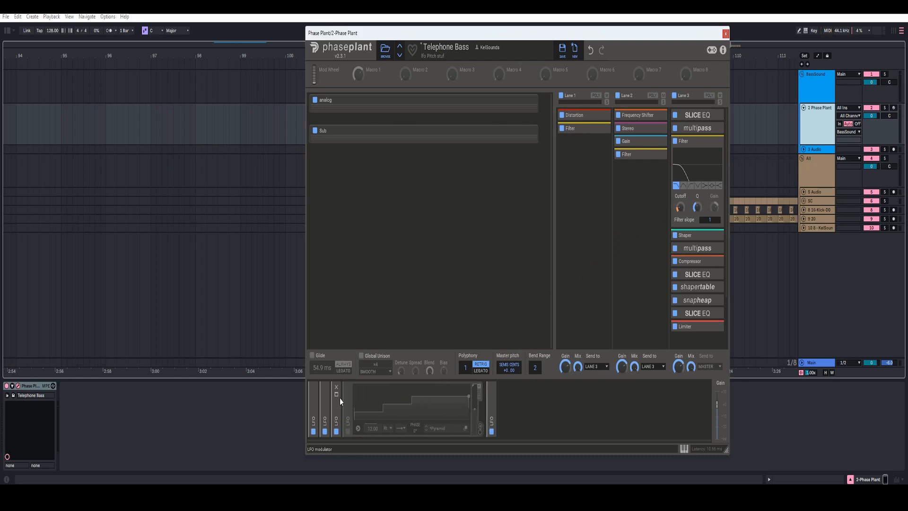
# Collapse lane 3's Filter and inspect the curve and settings of the Shaper below it.
pyautogui.click(716, 141)
pyautogui.click(715, 154)
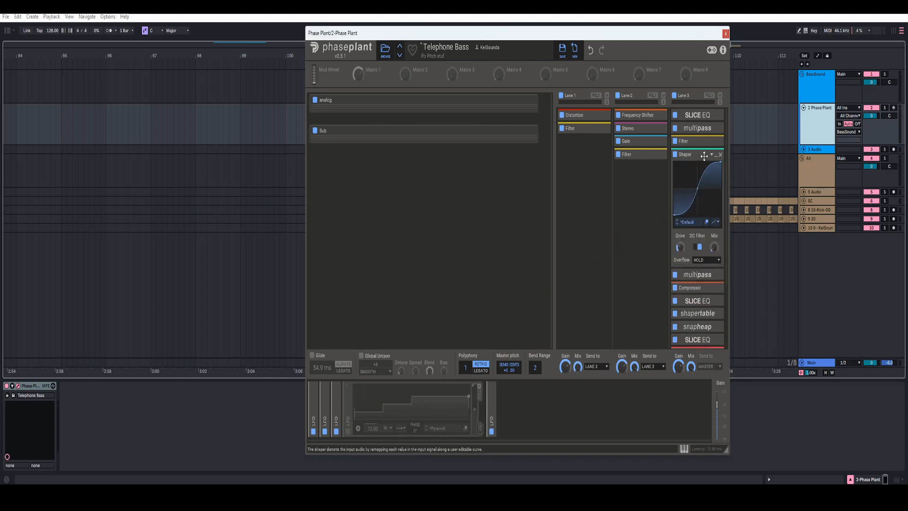
pyautogui.click(716, 155)
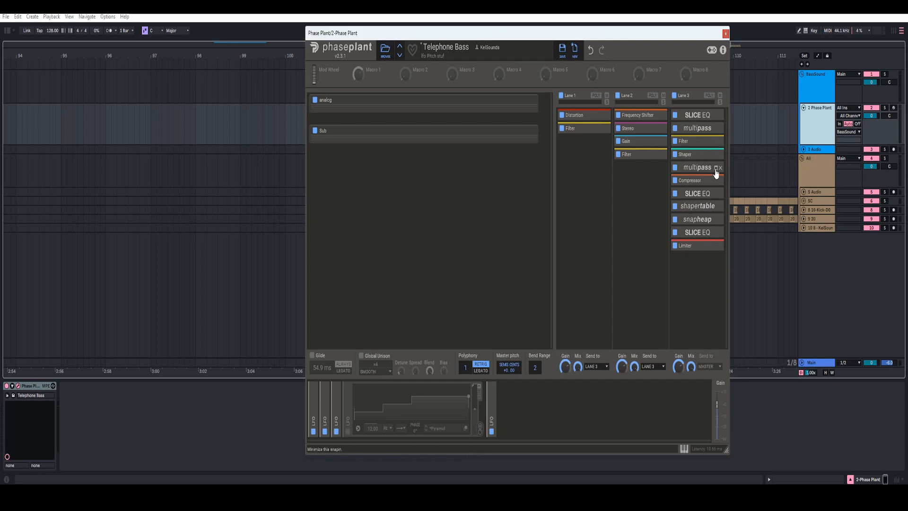
# Open the second Multipass in lane 3, examine its band dynamics and Post FX Shaper, and close its editor.
pyautogui.click(717, 168)
pyautogui.click(718, 183)
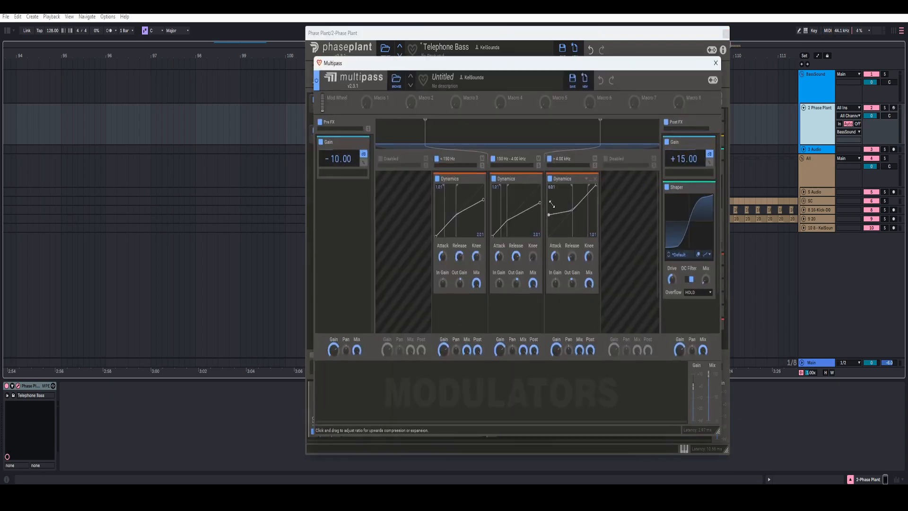
pyautogui.click(716, 62)
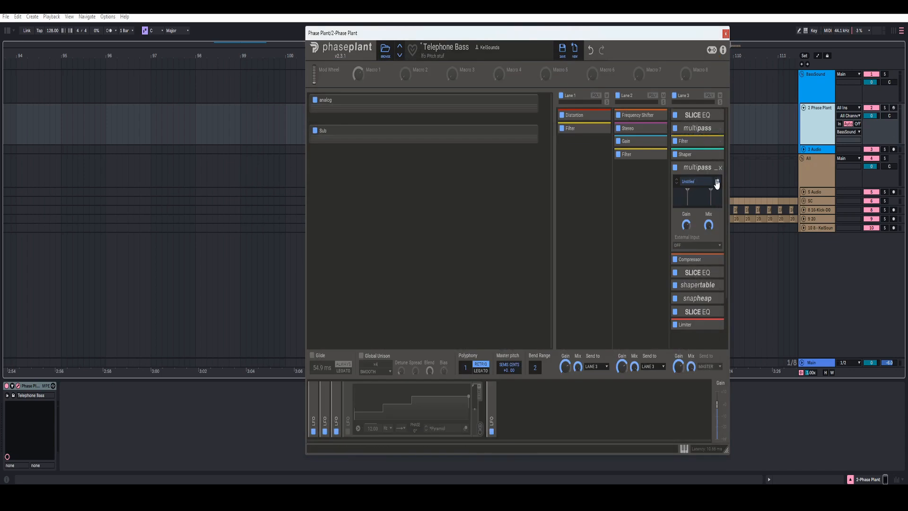
pyautogui.click(718, 183)
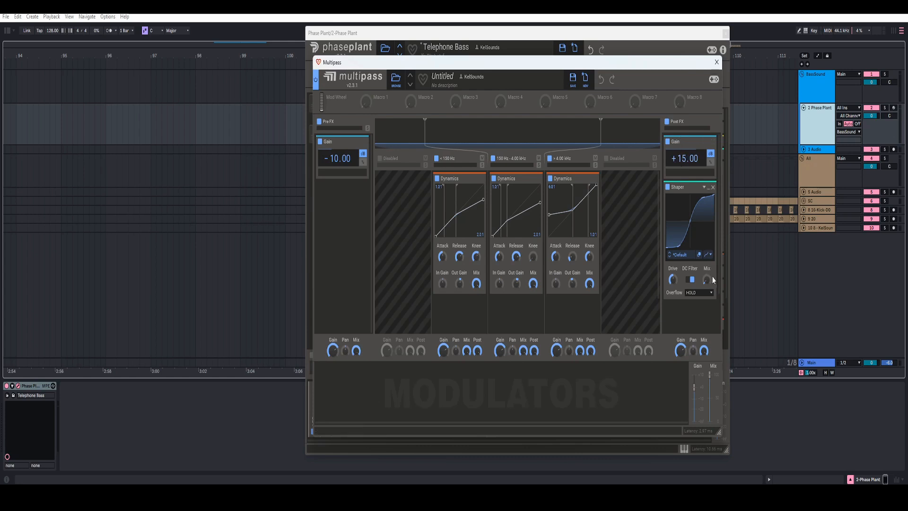
pyautogui.click(717, 62)
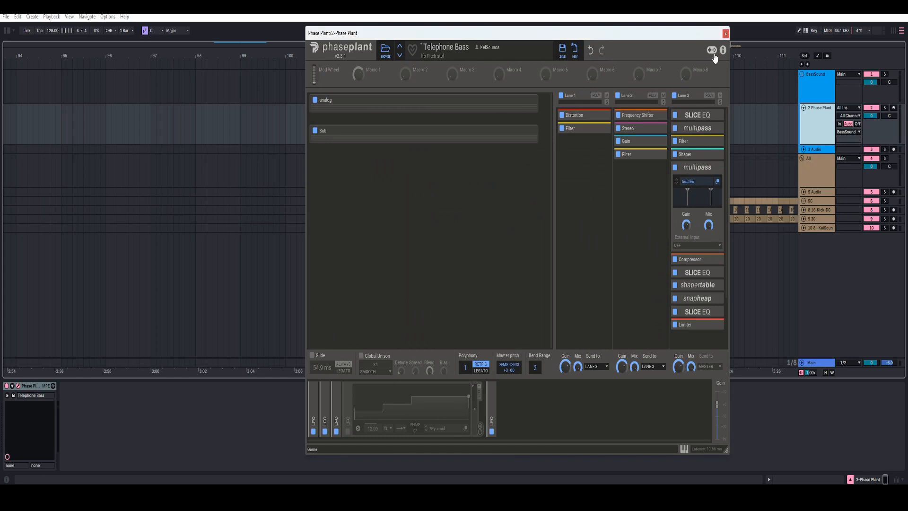
# Locate the bass clip at bar 33 in the arrangement and play it through the Telephone Bass patch.
pyautogui.moveTo(254, 54); pyautogui.dragTo(433, 55)
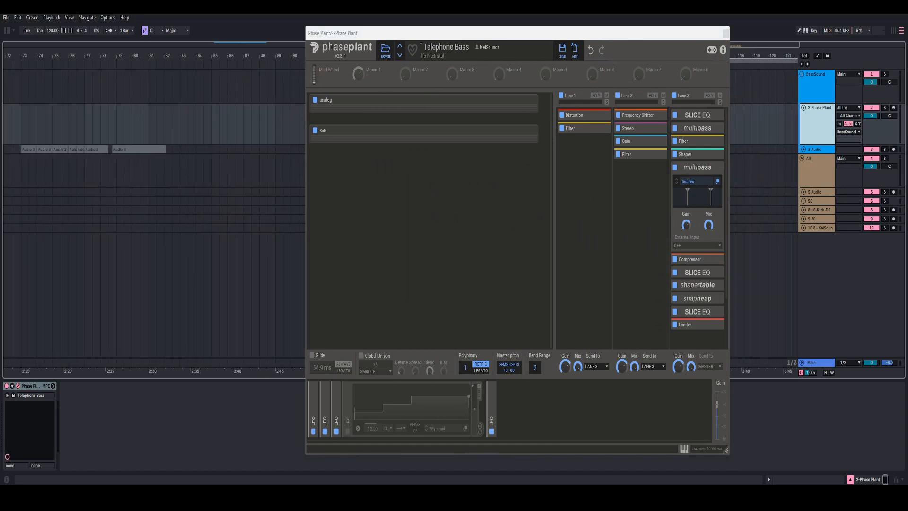
pyautogui.moveTo(265, 55); pyautogui.dragTo(488, 50)
pyautogui.click(139, 107)
pyautogui.moveTo(166, 56); pyautogui.dragTo(379, 71)
pyautogui.press('space')
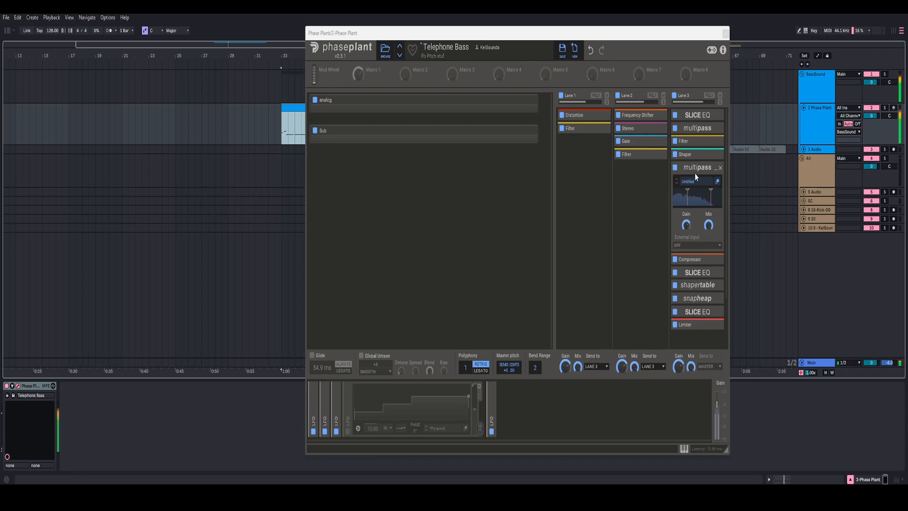
# Try moving lane 3's second Multipass directly above the Filter, and undo the move.
pyautogui.moveTo(696, 168); pyautogui.dragTo(704, 142)
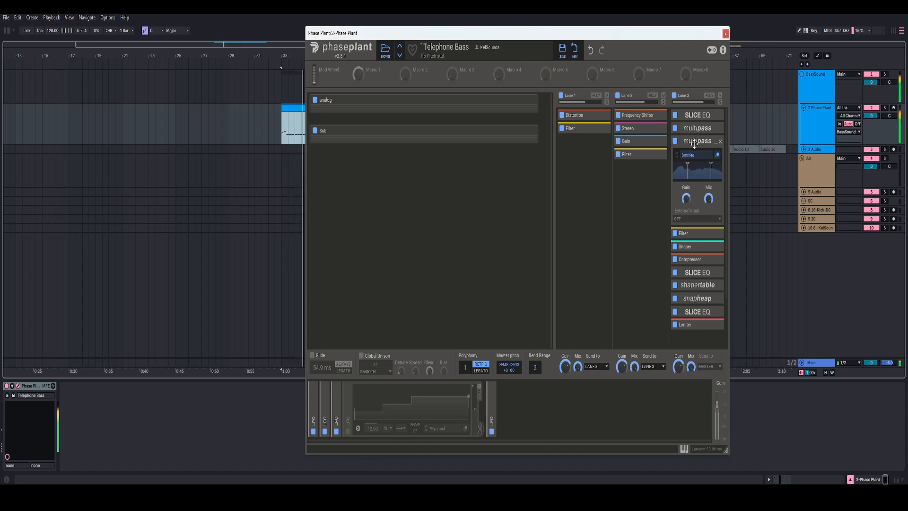
pyautogui.hotkey('ctrl', 'z')
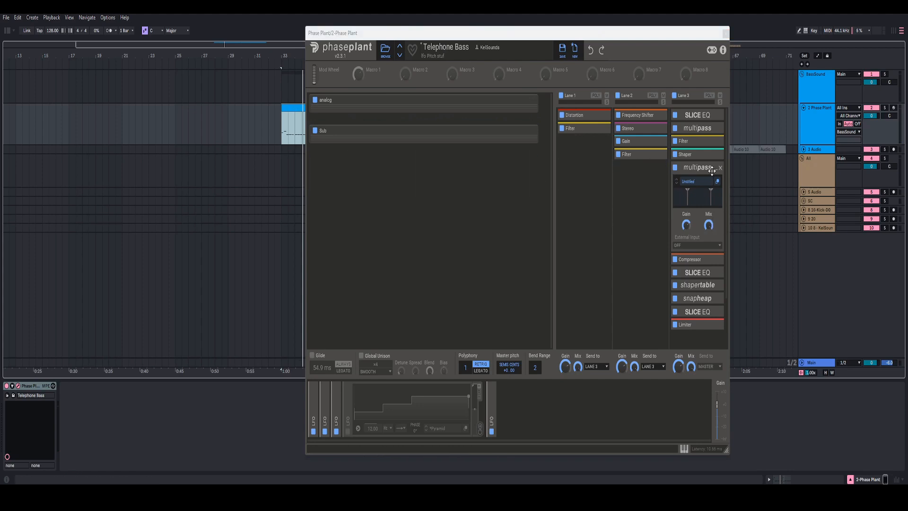
# Play the clip and compare the sound with lane 3's second Multipass bypassed and enabled.
pyautogui.press('space')
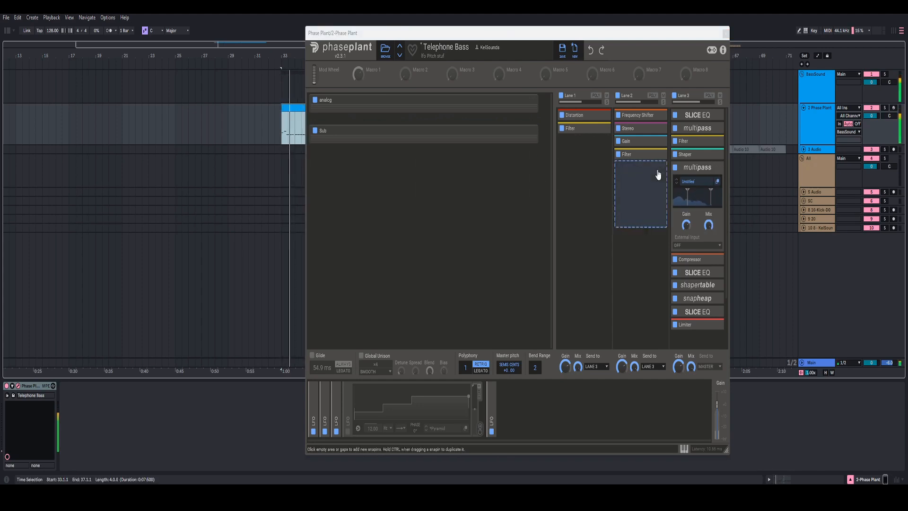
pyautogui.click(676, 167)
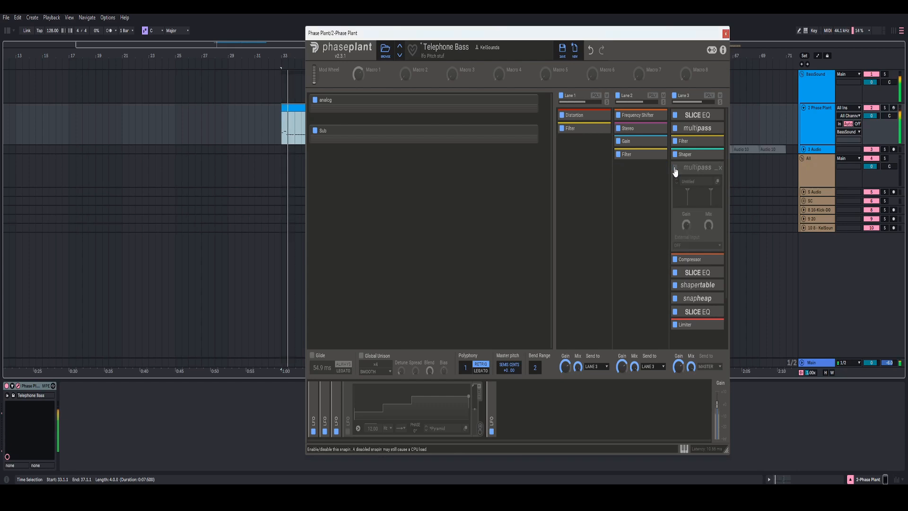
pyautogui.click(676, 168)
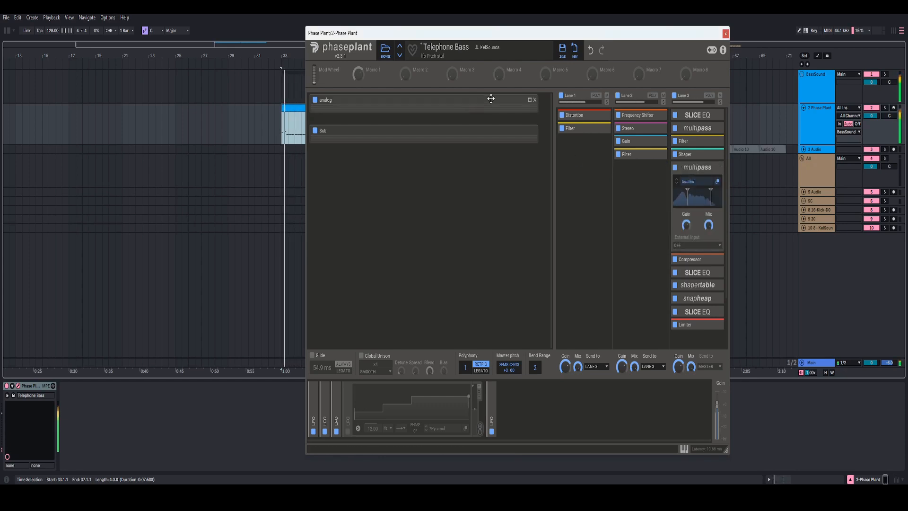
# Expand the analog group and audition its two Analog oscillators separately, leaving only the first one enabled.
pyautogui.click(531, 100)
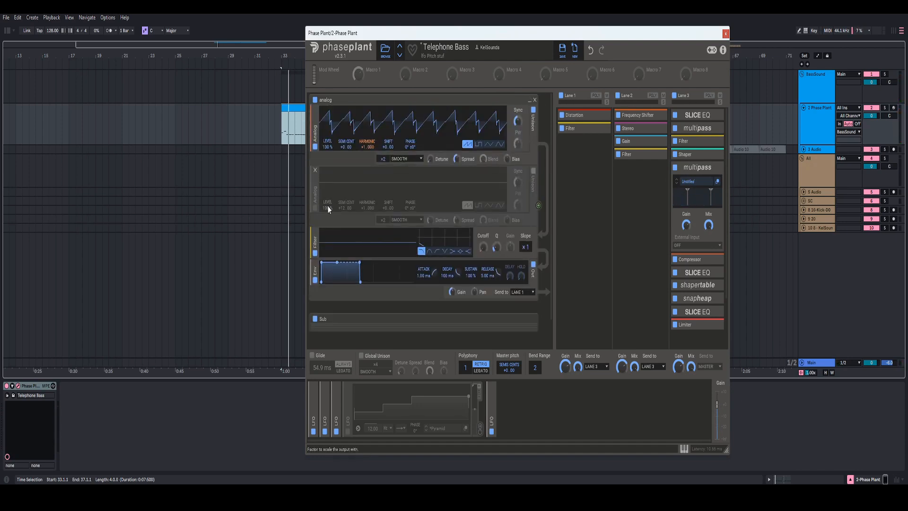
pyautogui.click(315, 147)
pyautogui.click(315, 207)
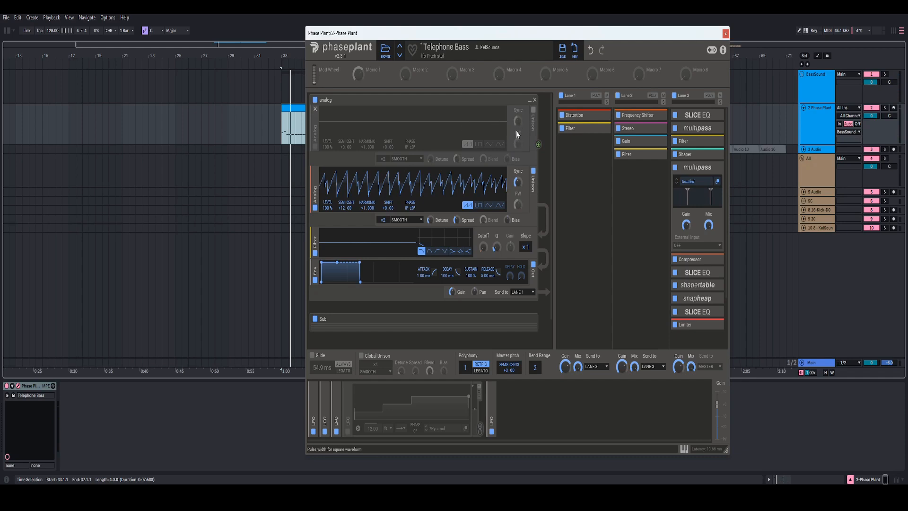
pyautogui.click(315, 208)
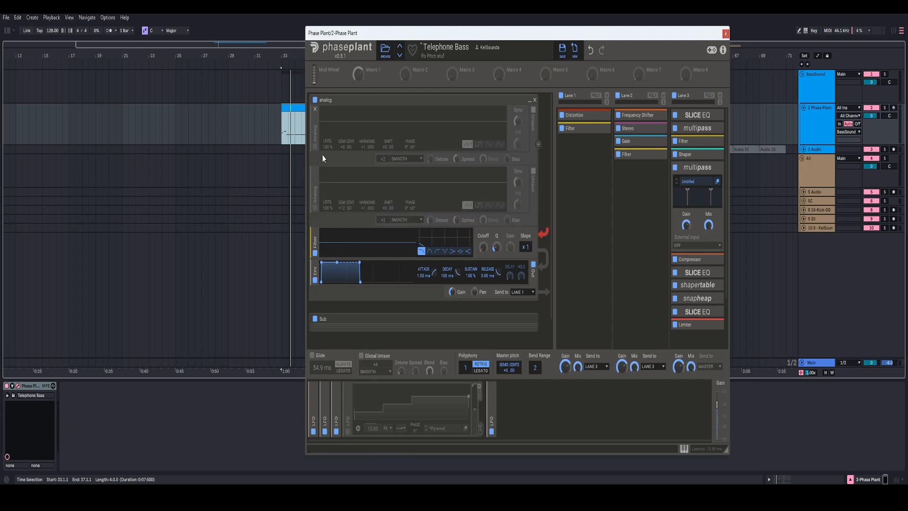
pyautogui.click(315, 147)
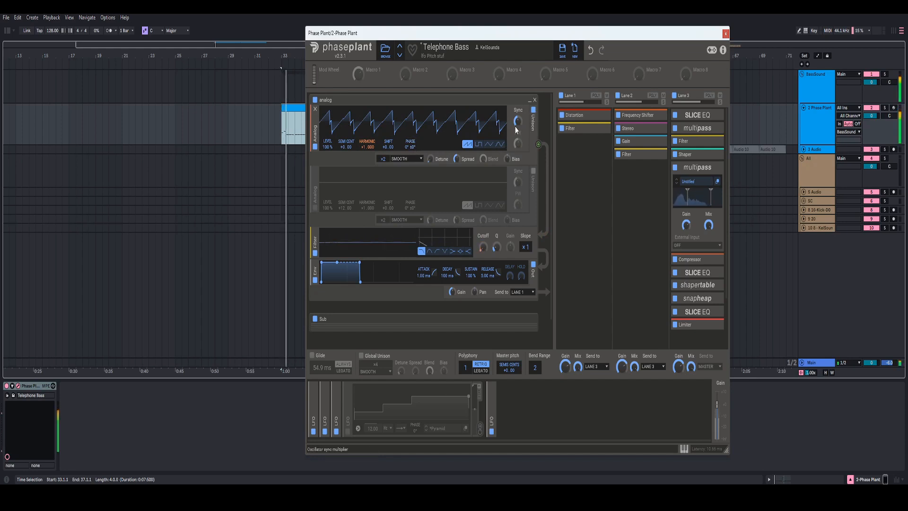
pyautogui.click(315, 148)
pyautogui.click(316, 209)
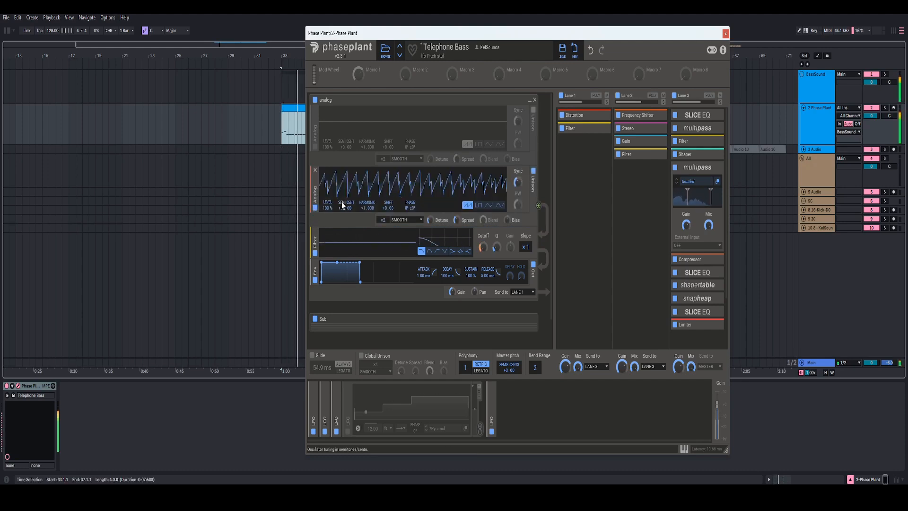
pyautogui.click(315, 209)
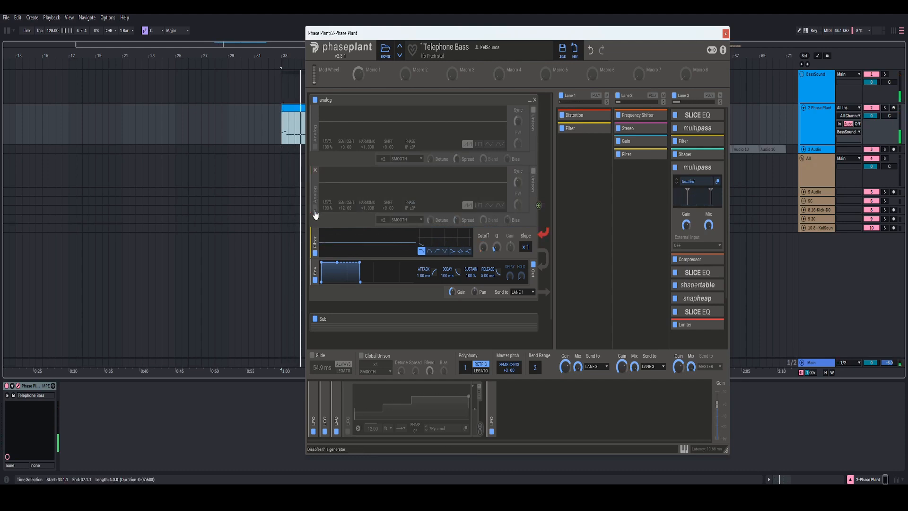
pyautogui.click(315, 147)
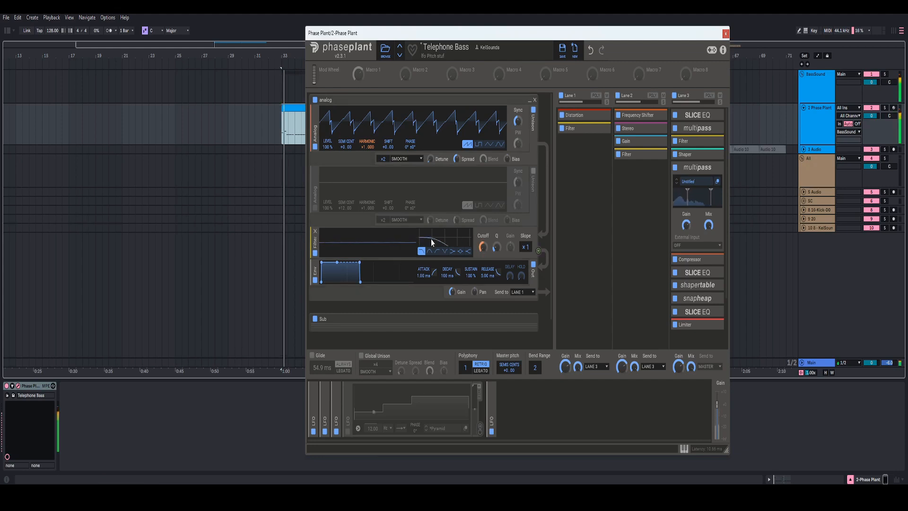
# Audition the analog group's Filter bypassed and enabled, and try its Q at about 0.1 before raising it again.
pyautogui.click(315, 254)
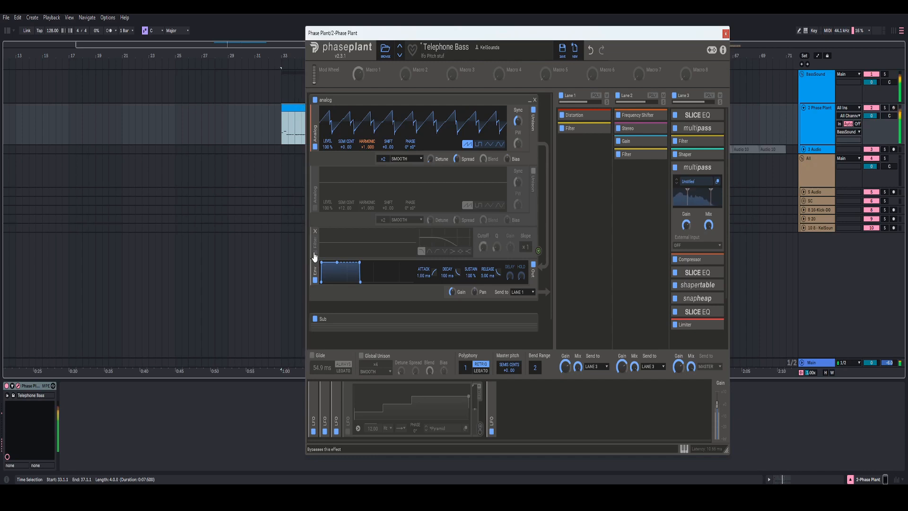
pyautogui.click(315, 255)
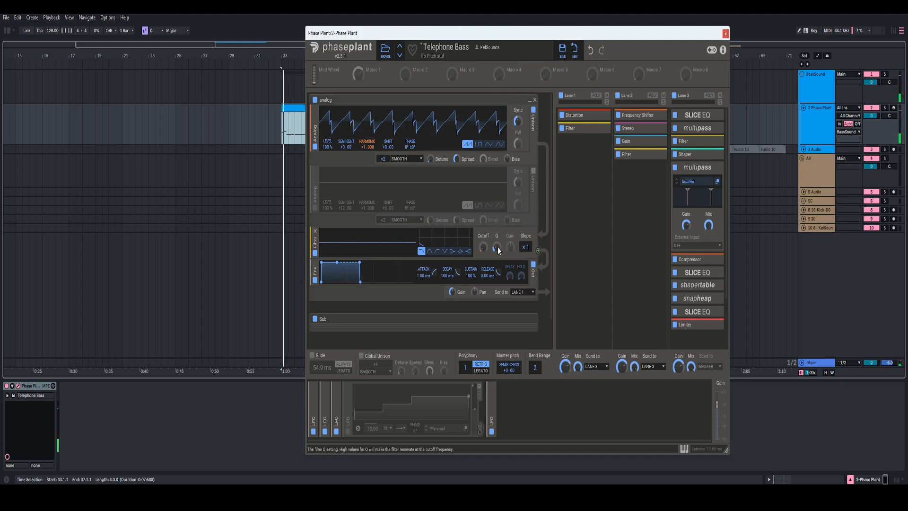
pyautogui.moveTo(497, 247); pyautogui.dragTo(496, 252)
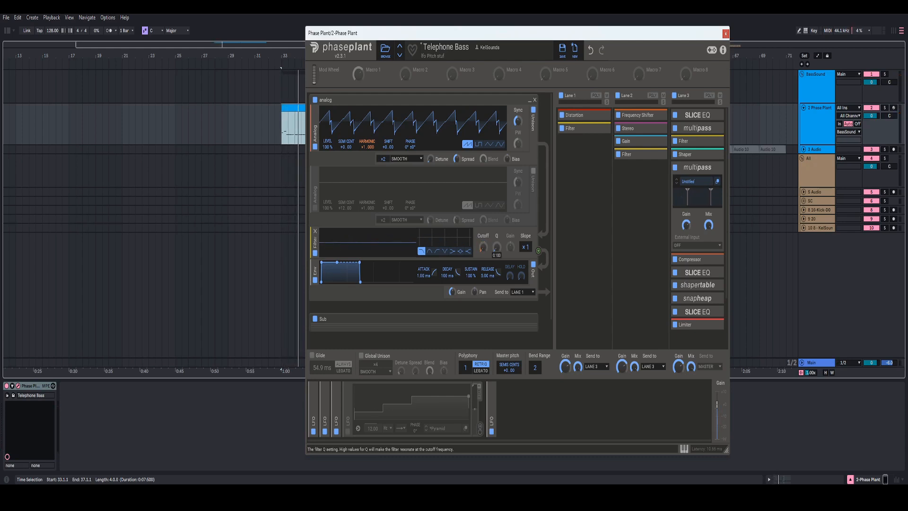
pyautogui.press('space')
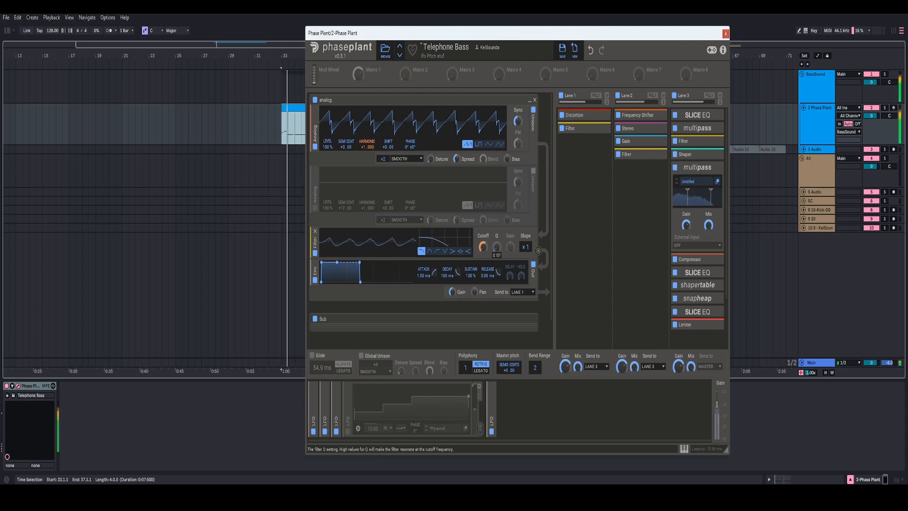
pyautogui.moveTo(497, 247); pyautogui.dragTo(497, 237)
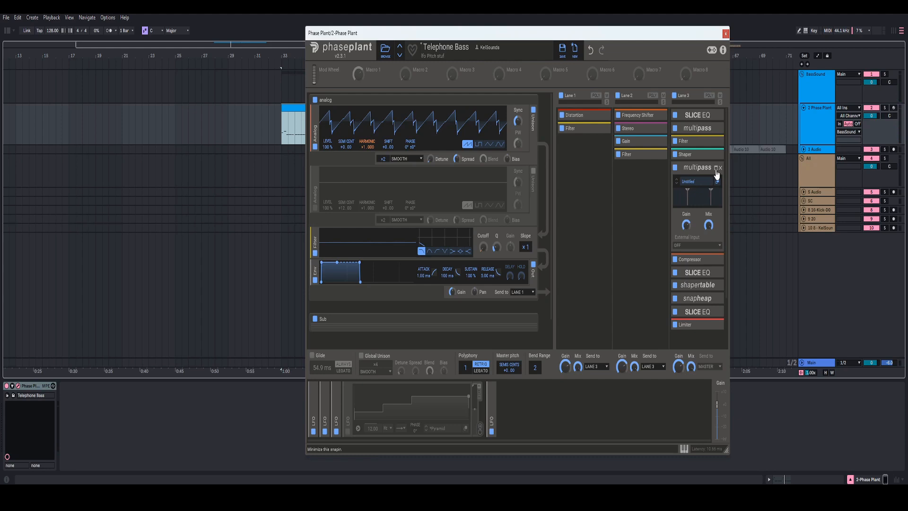
# Collapse lane 3's second Multipass, expand the Compressor below it, and check its threshold and ratio.
pyautogui.click(716, 168)
pyautogui.click(716, 181)
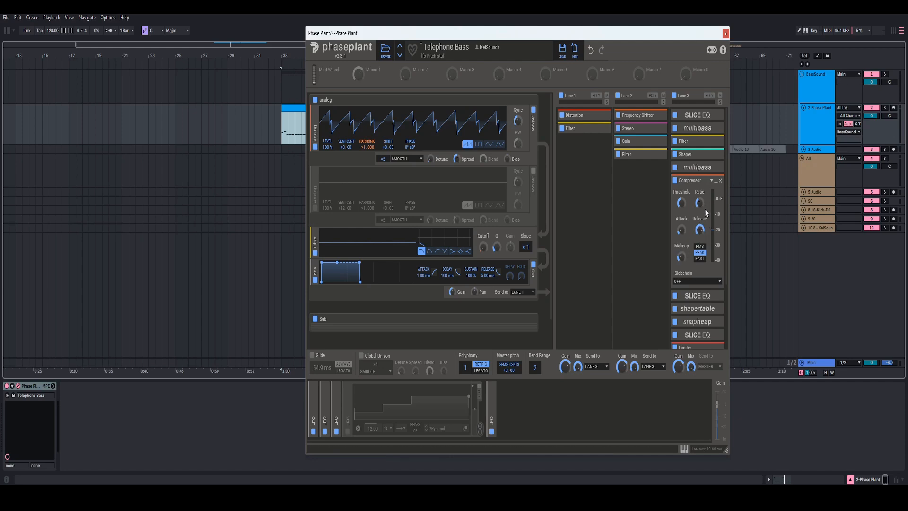
pyautogui.rightClick(682, 204)
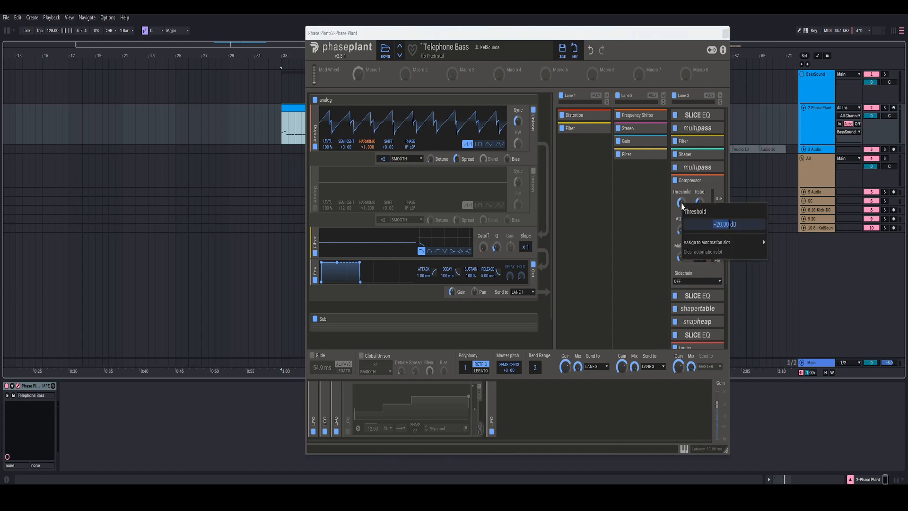
pyautogui.click(695, 185)
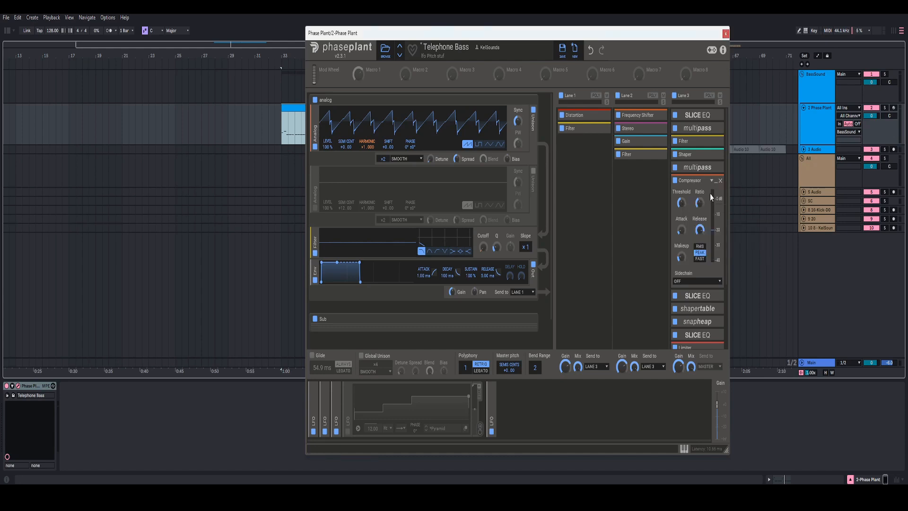
pyautogui.rightClick(700, 202)
pyautogui.click(702, 187)
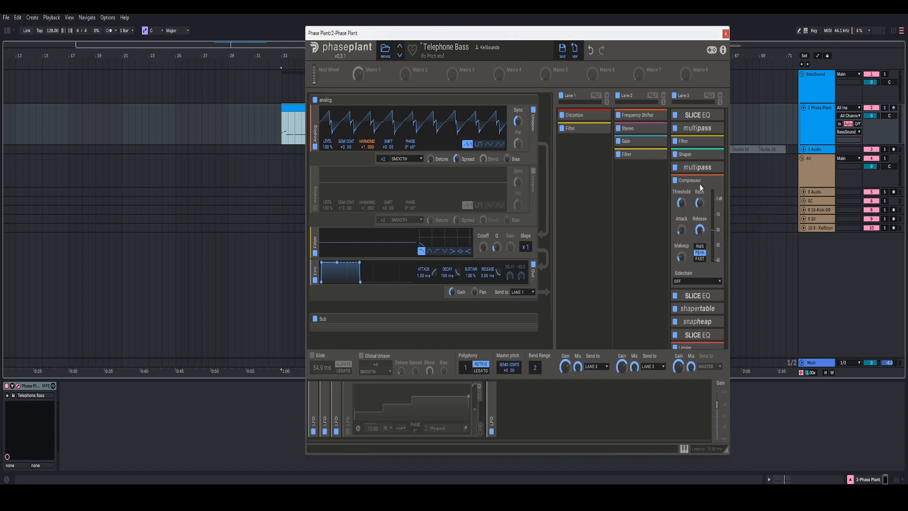
# Play the clip with lane 3's Compressor bypassed and enabled to compare the sound, and collapse the Compressor.
pyautogui.click(675, 181)
pyautogui.press('space')
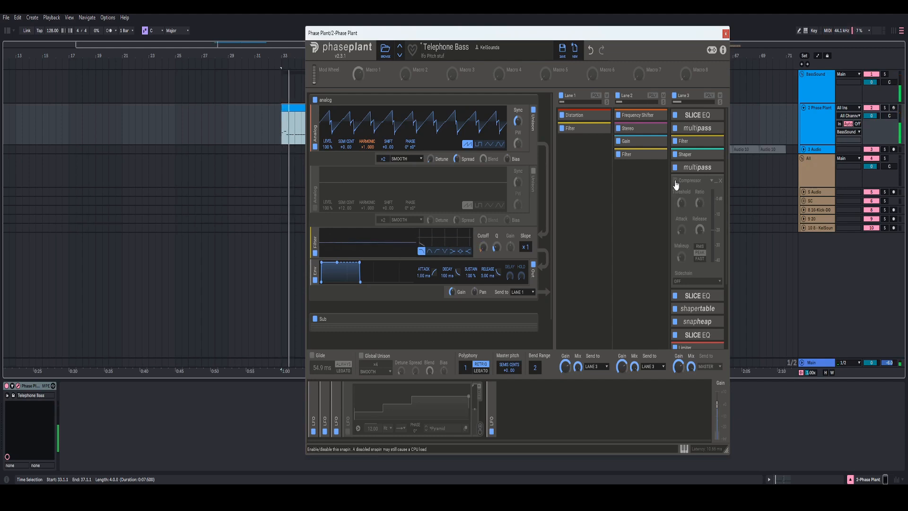
pyautogui.click(676, 181)
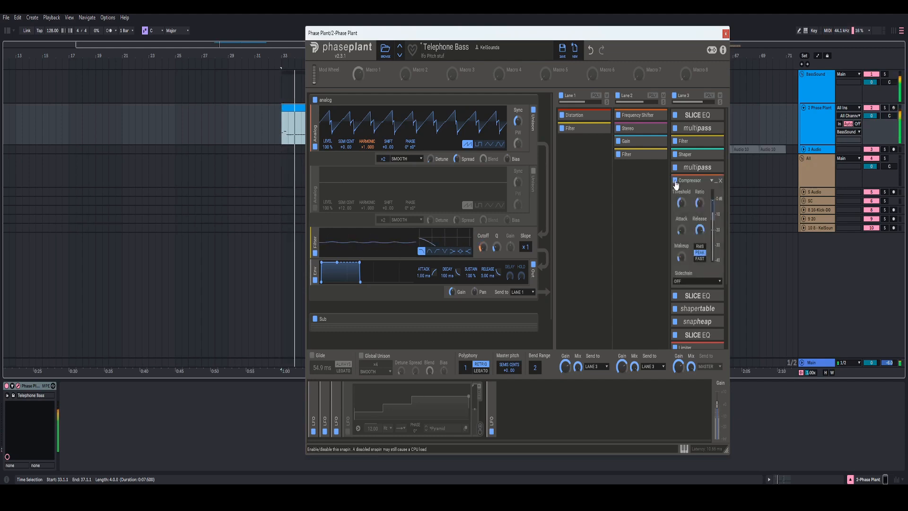
pyautogui.click(715, 181)
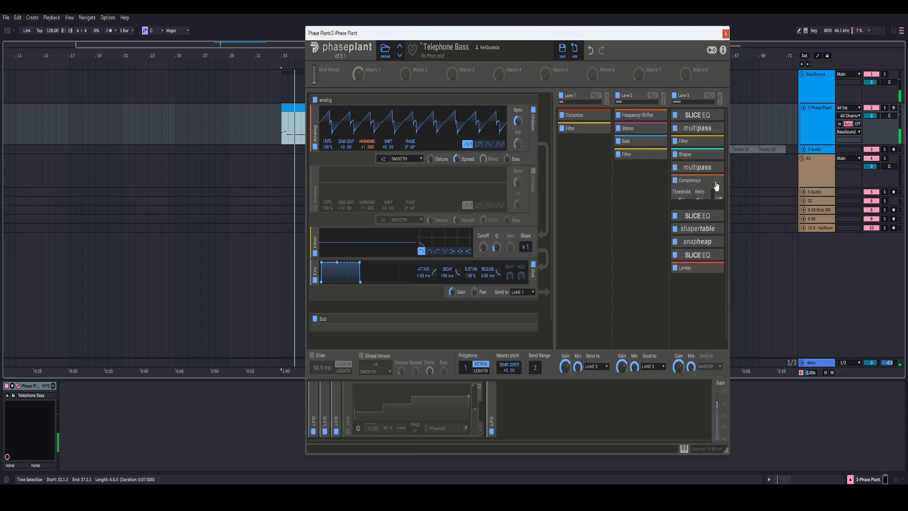
# Open the Slice EQ below the Compressor, examine its filter curve, and close its editor and collapse it.
pyautogui.click(716, 195)
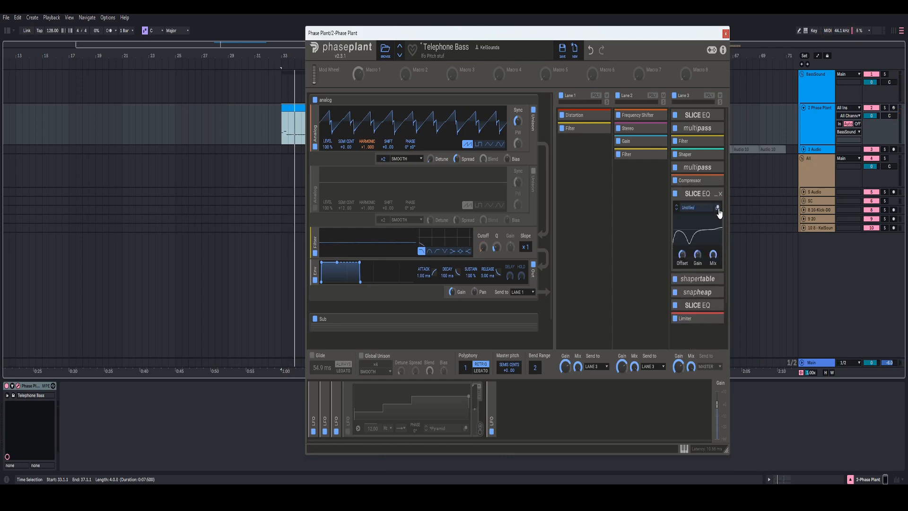
pyautogui.click(718, 209)
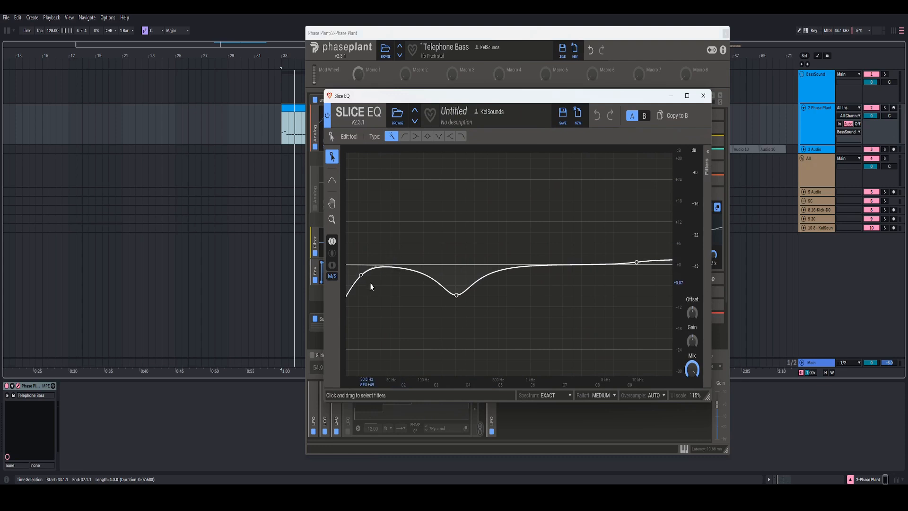
pyautogui.click(703, 95)
pyautogui.click(715, 196)
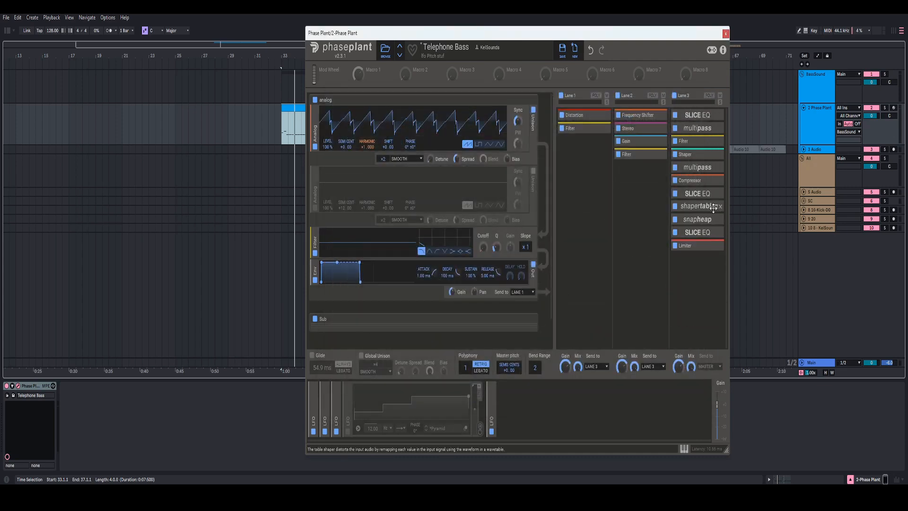
# Expand lane 3's Shapertable and the first LFO modulator, and examine their settings with a brief playback.
pyautogui.click(714, 209)
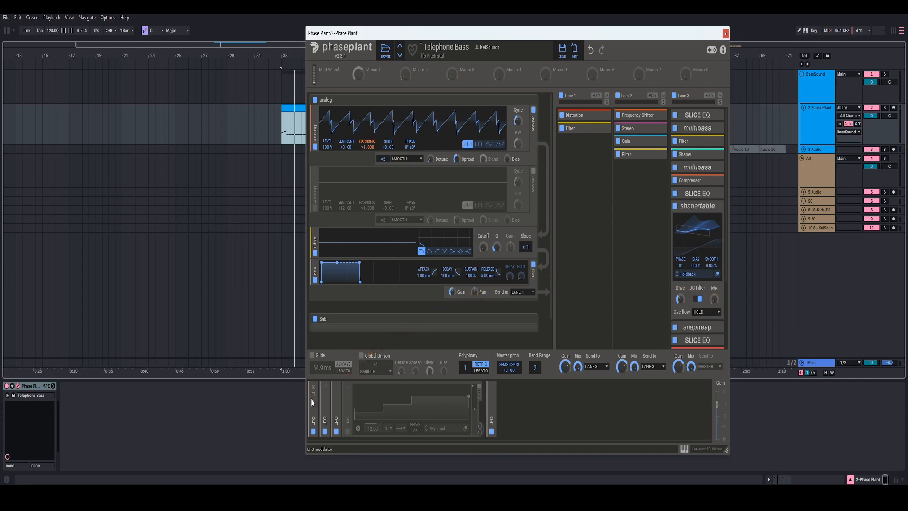
pyautogui.click(312, 403)
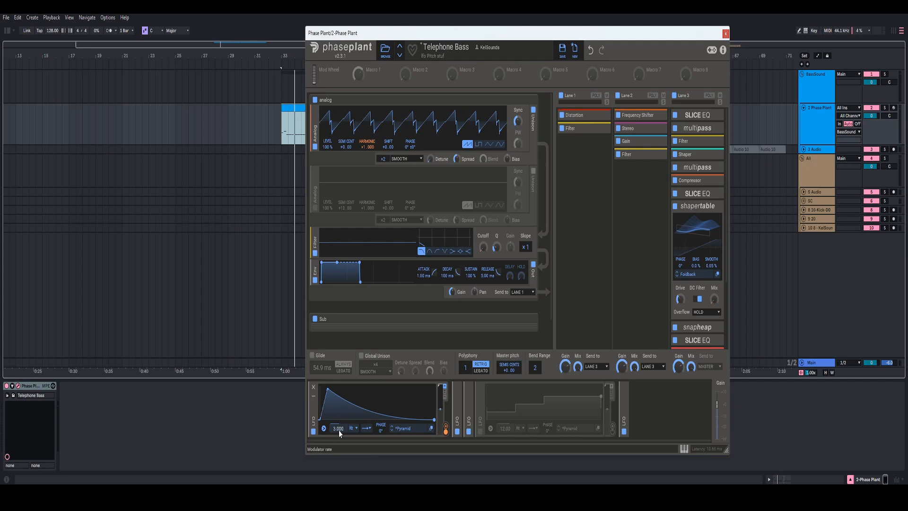
pyautogui.press('space')
pyautogui.press('space')
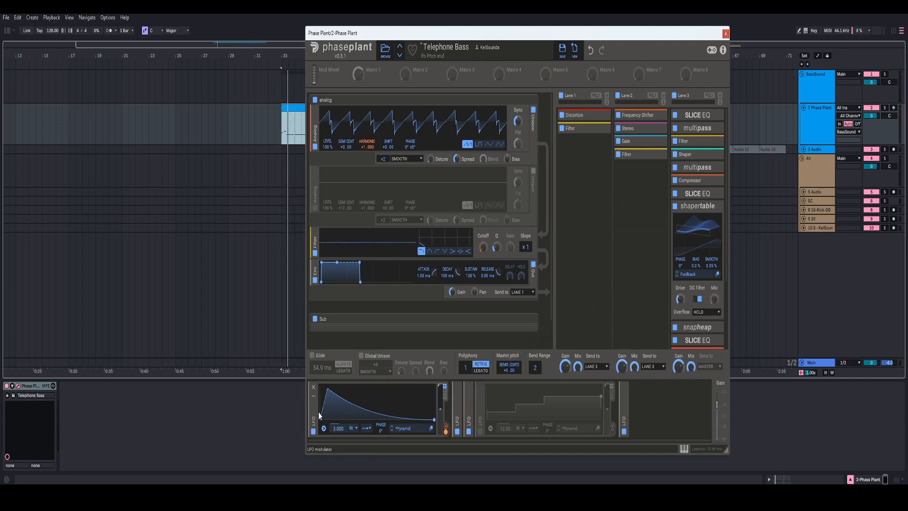
# Play the clip with the Shapertable bypassed and enabled to compare the sound, and collapse the Shapertable.
pyautogui.press('space')
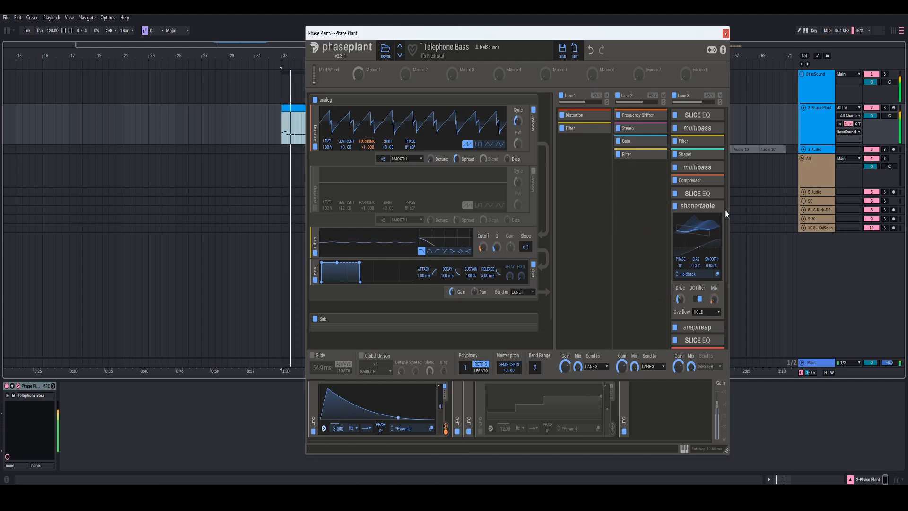
pyautogui.click(675, 206)
pyautogui.click(675, 206)
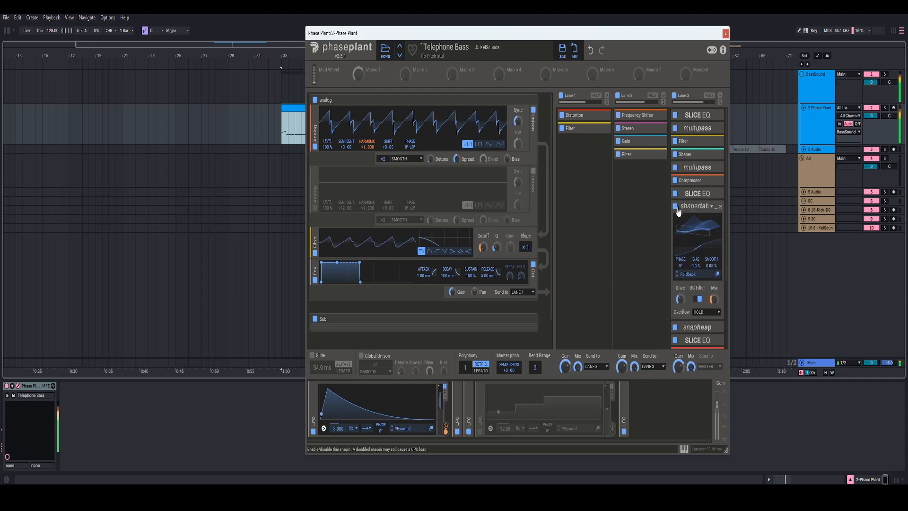
pyautogui.click(717, 211)
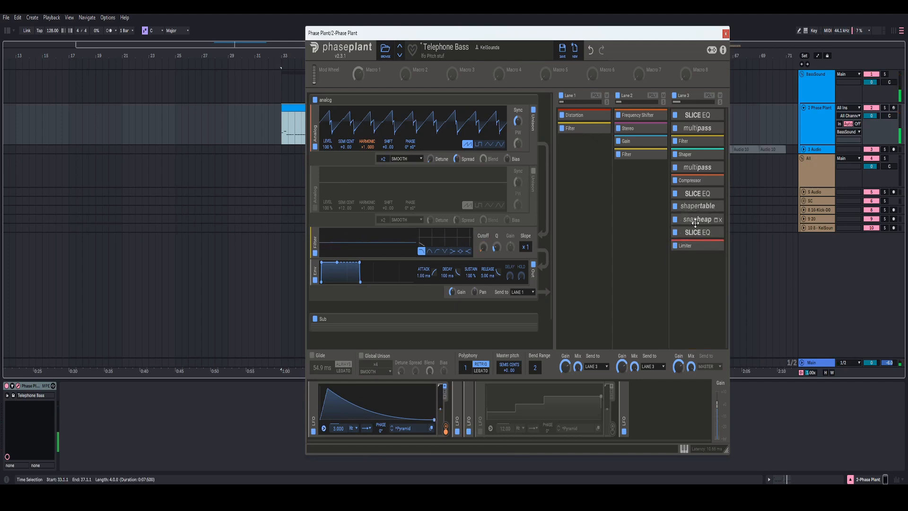
# Open lane 3's Snap Heap, examine the effects in its first parallel bus, and close and collapse it.
pyautogui.click(716, 220)
pyautogui.click(717, 234)
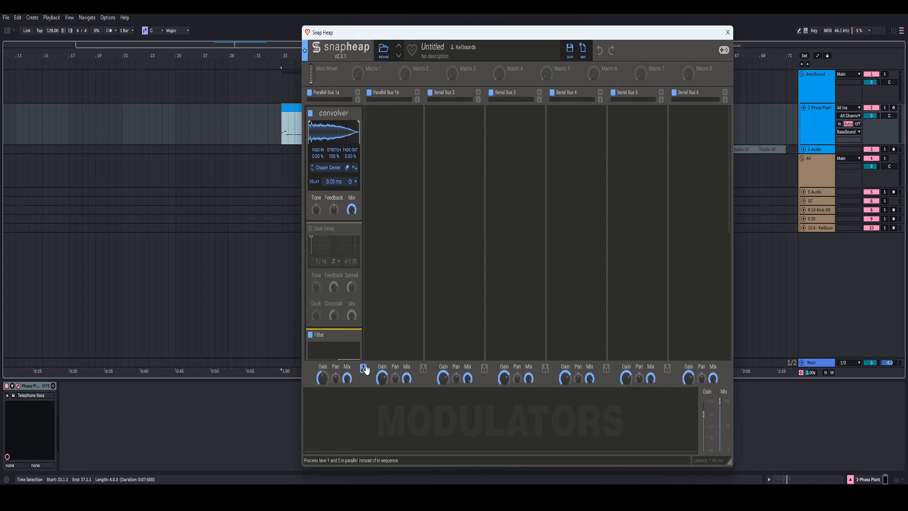
pyautogui.scroll(-3, 340, 309)
pyautogui.scroll(-2, 340, 228)
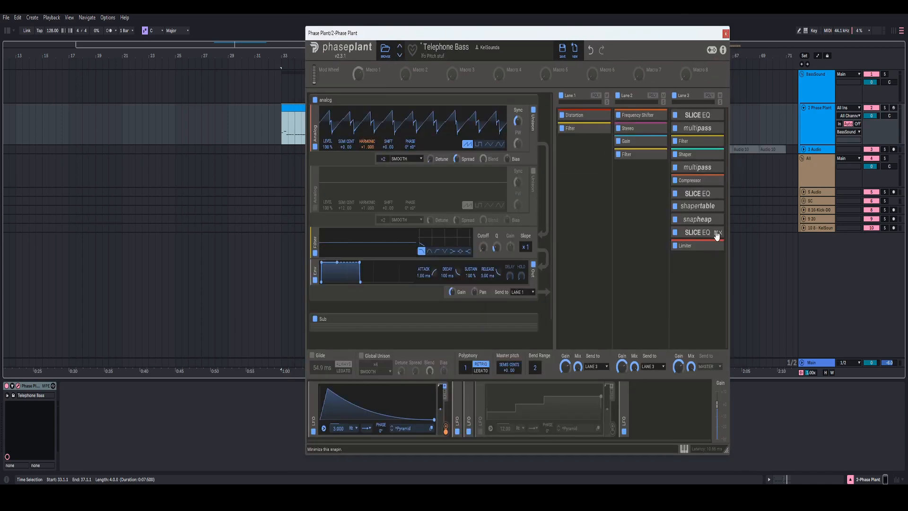
# Open the Slice EQ below the Snap Heap, show its filter list, and inspect the peak filter's cutoff value.
pyautogui.click(717, 234)
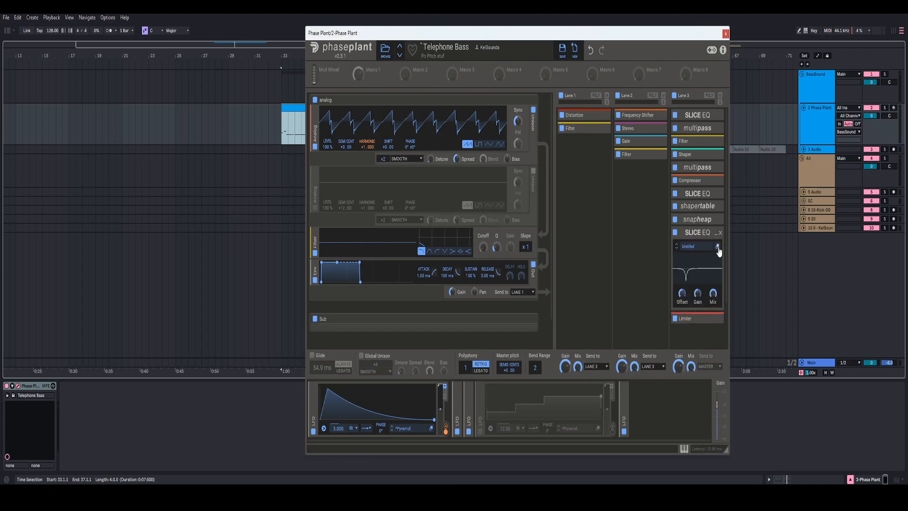
pyautogui.click(718, 247)
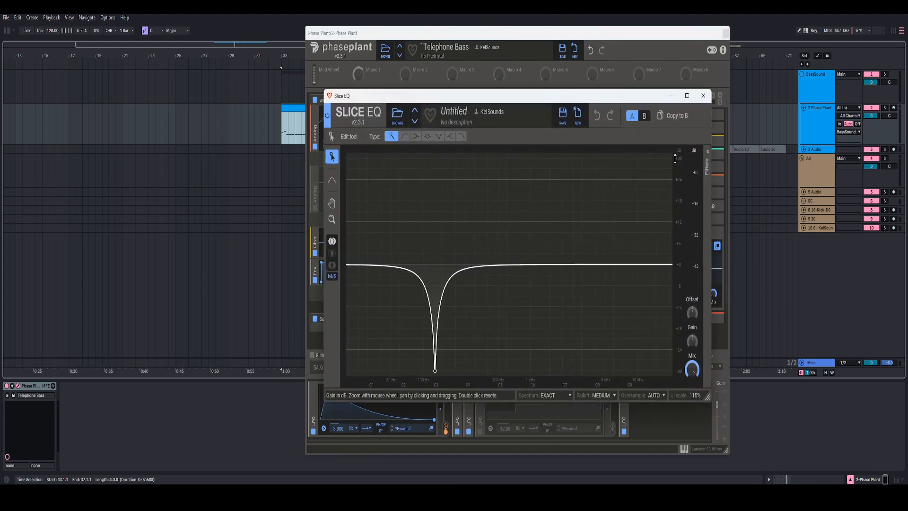
pyautogui.click(708, 170)
pyautogui.rightClick(651, 196)
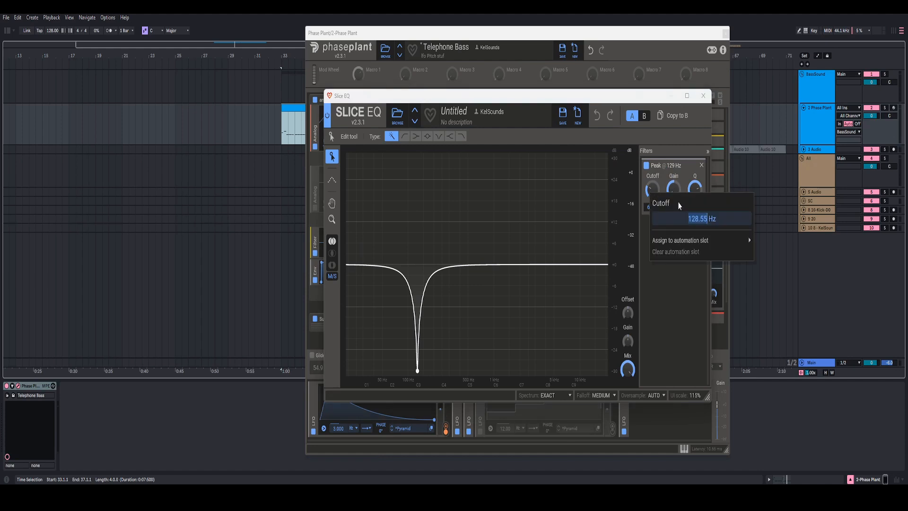
pyautogui.click(646, 178)
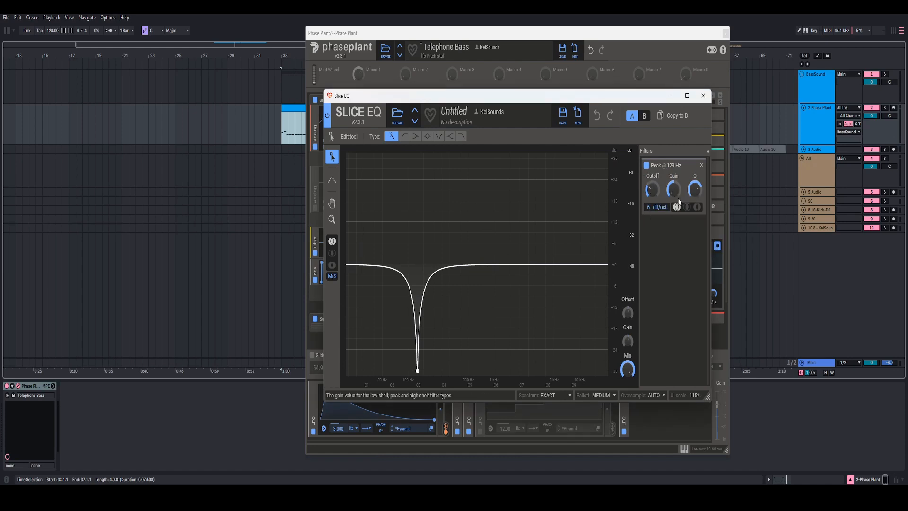
# Play the clip with this Slice EQ's peak filter bypassed and enabled, and close its editor and collapse it.
pyautogui.click(647, 166)
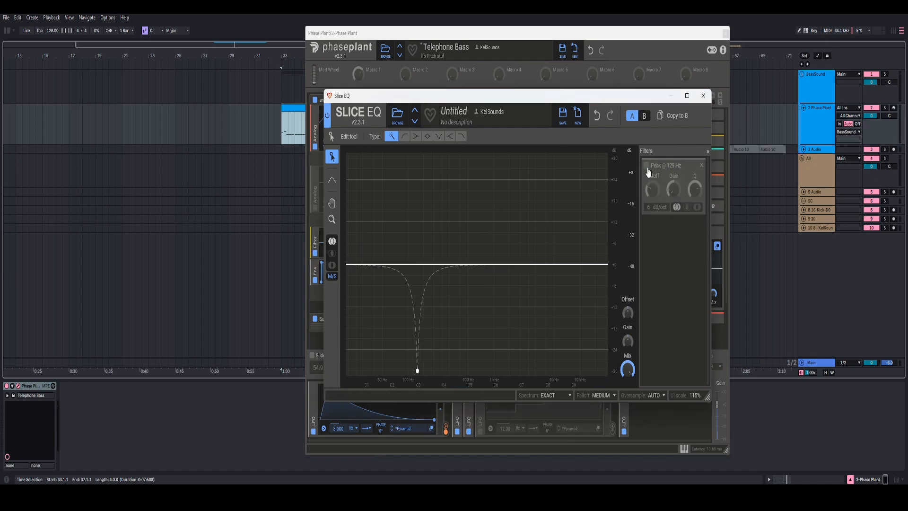
pyautogui.press('space')
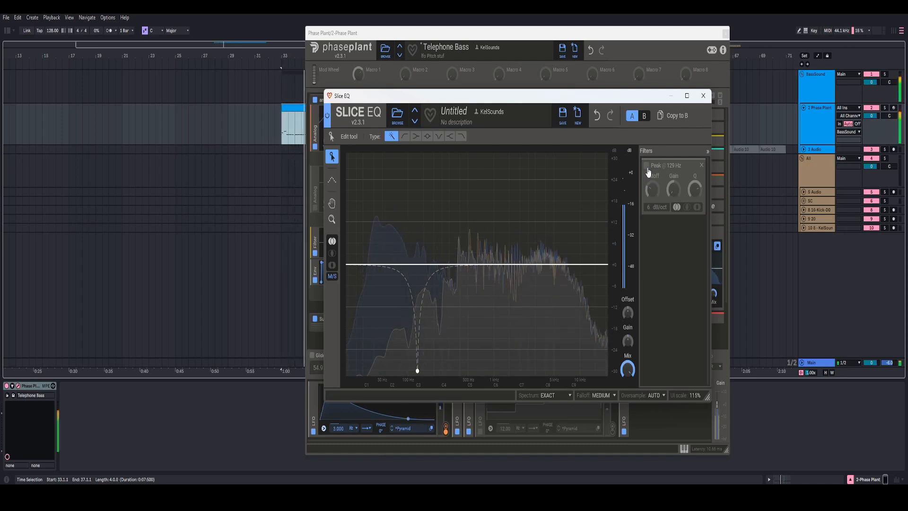
pyautogui.click(647, 166)
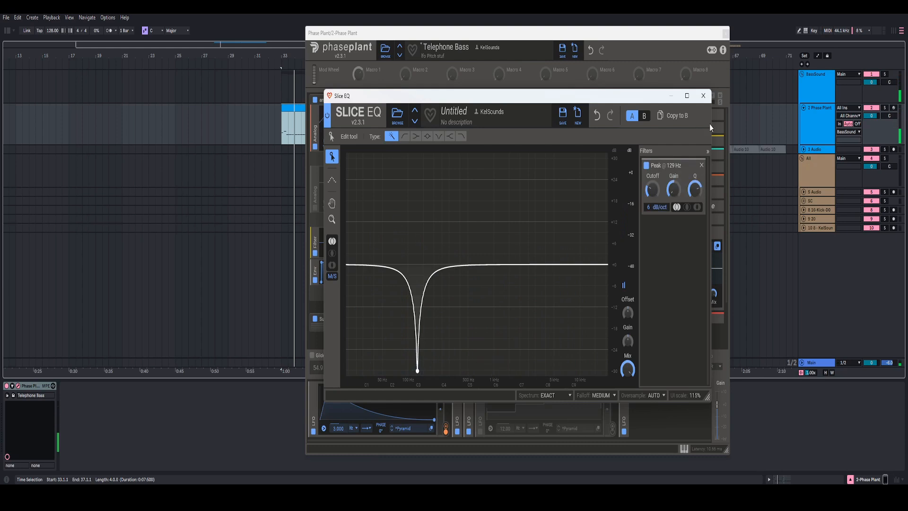
pyautogui.click(704, 96)
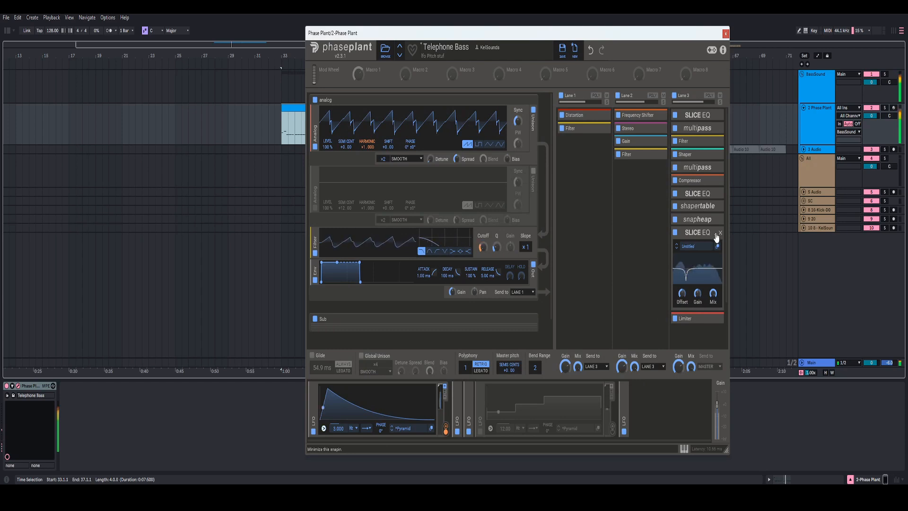
pyautogui.click(715, 234)
# Expand the Limiter at the end of lane 3 and inspect its input gain value.
pyautogui.click(716, 247)
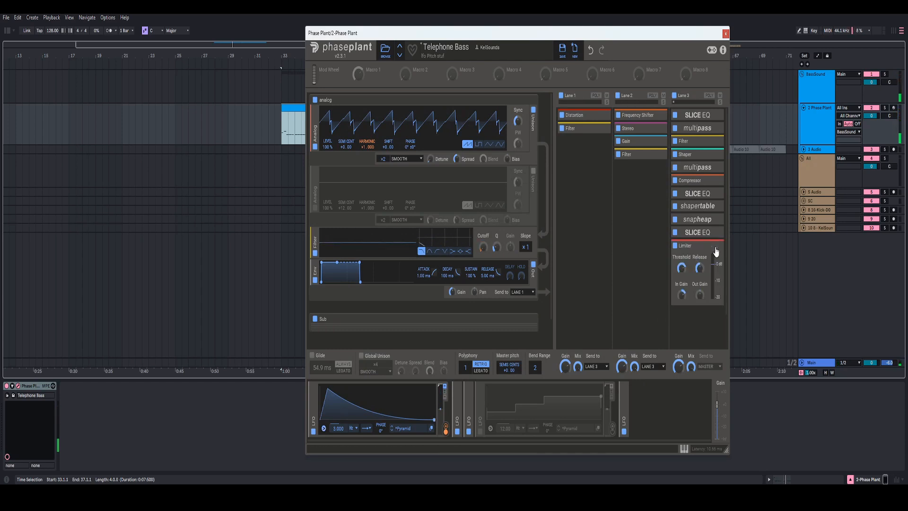
pyautogui.rightClick(683, 297)
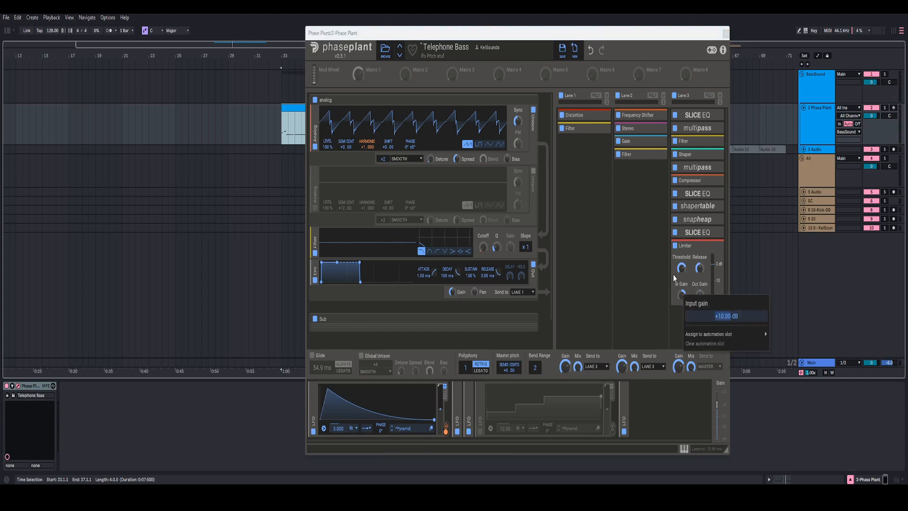
pyautogui.click(675, 278)
# Bypass the Limiter and insert a Gain effect between lane 3's Multipass and Compressor, lowering it to -11.97 dB during playback.
pyautogui.click(675, 246)
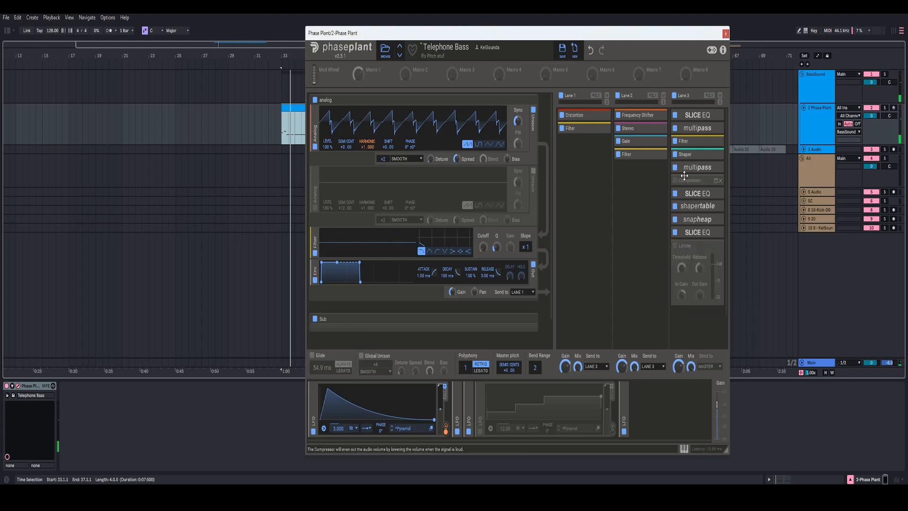
pyautogui.click(684, 178)
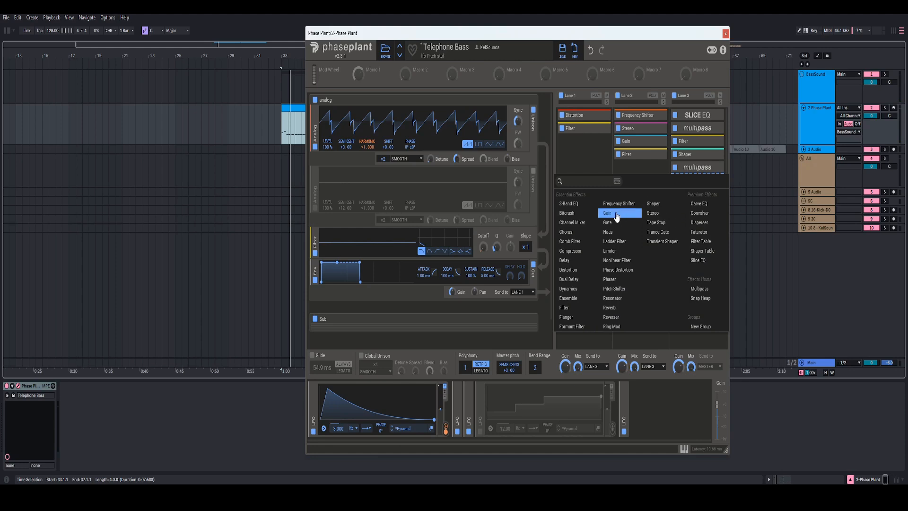
pyautogui.click(674, 210)
pyautogui.press('space')
pyautogui.moveTo(693, 197); pyautogui.dragTo(693, 186)
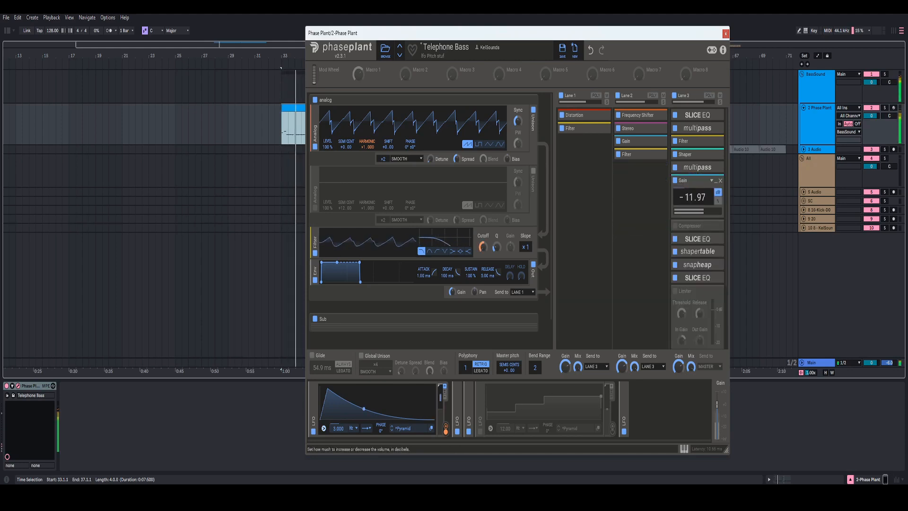
# Enable the Limiter, readjust the Gain effect to -11.87 dB while the clip plays, and delete the Gain effect.
pyautogui.click(675, 291)
pyautogui.scroll(-2, 681, 265)
pyautogui.scroll(2, 668, 147)
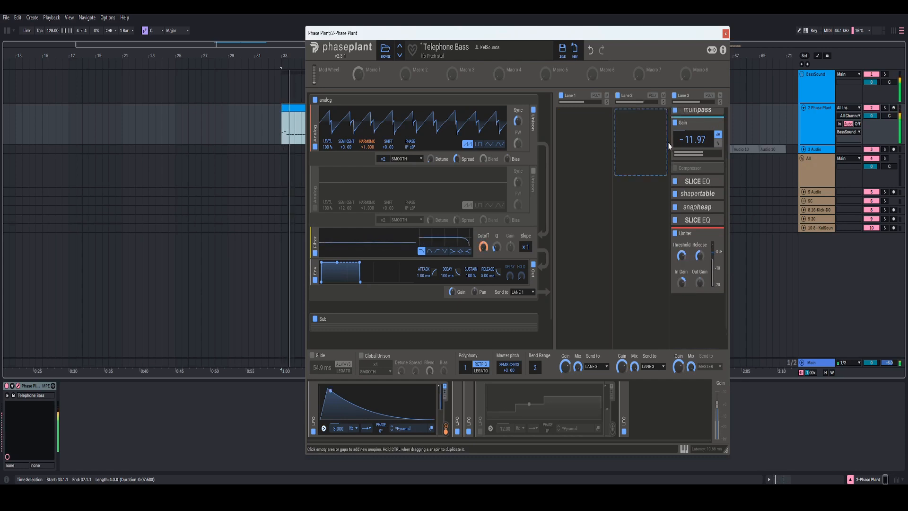
pyautogui.moveTo(683, 151); pyautogui.dragTo(683, 151)
pyautogui.scroll(3, 698, 147)
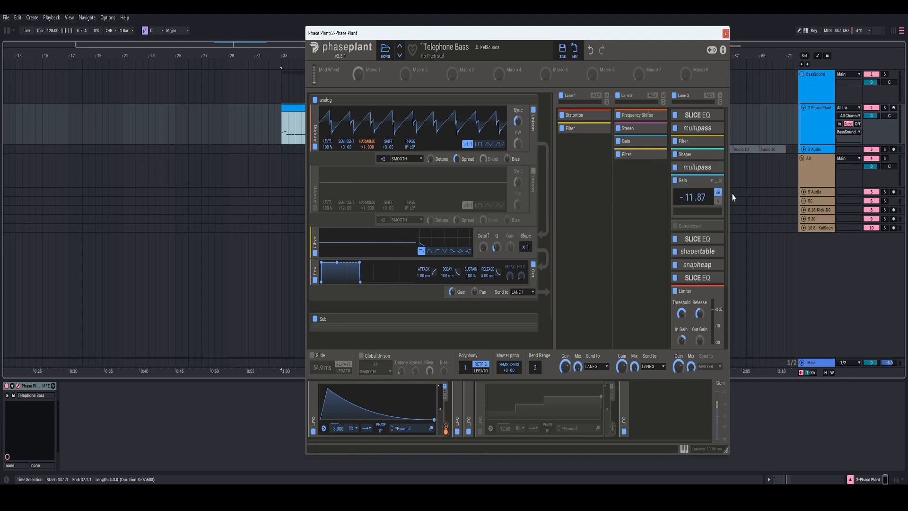
pyautogui.click(721, 180)
# Play the clip through lane 3's full effect chain and collapse the Limiter.
pyautogui.scroll(-3, 686, 218)
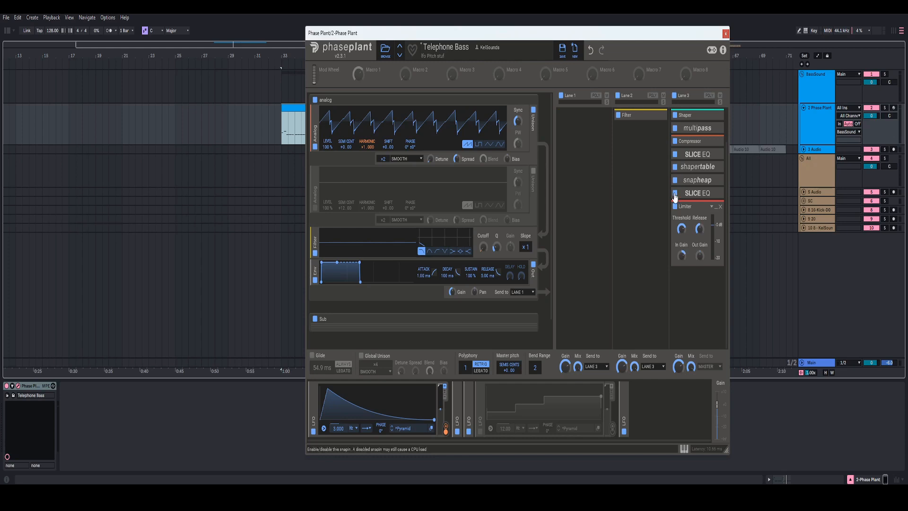
pyautogui.press('space')
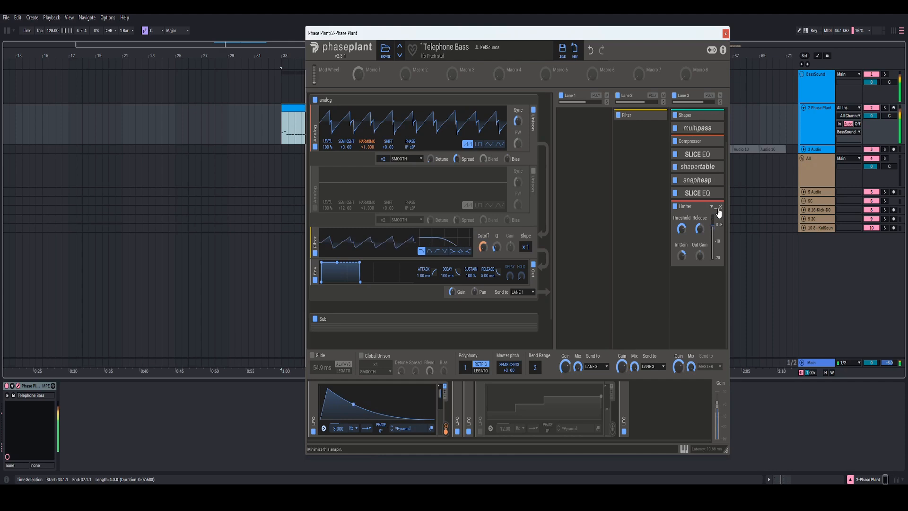
pyautogui.scroll(3, 718, 207)
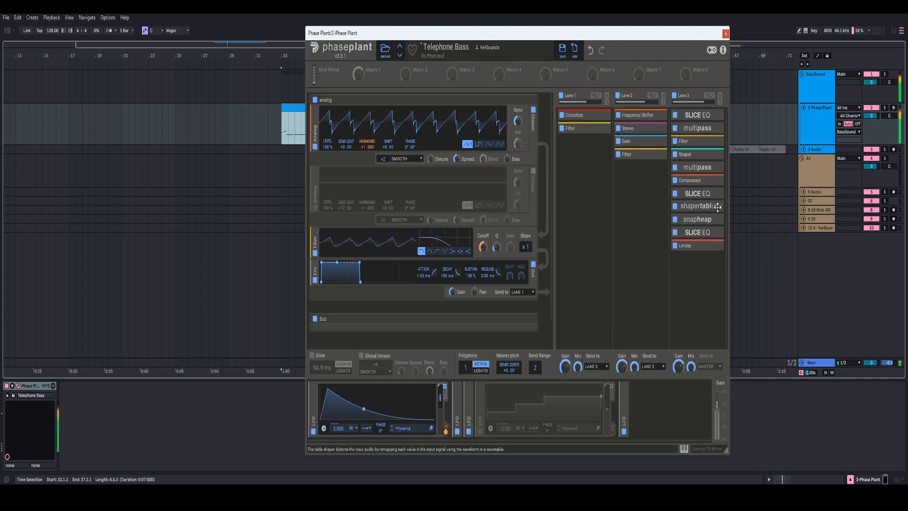
# Close the Phase Plant window and play the arrangement from bar 105.
pyautogui.click(726, 34)
pyautogui.click(352, 111)
pyautogui.moveTo(391, 55); pyautogui.dragTo(414, 57)
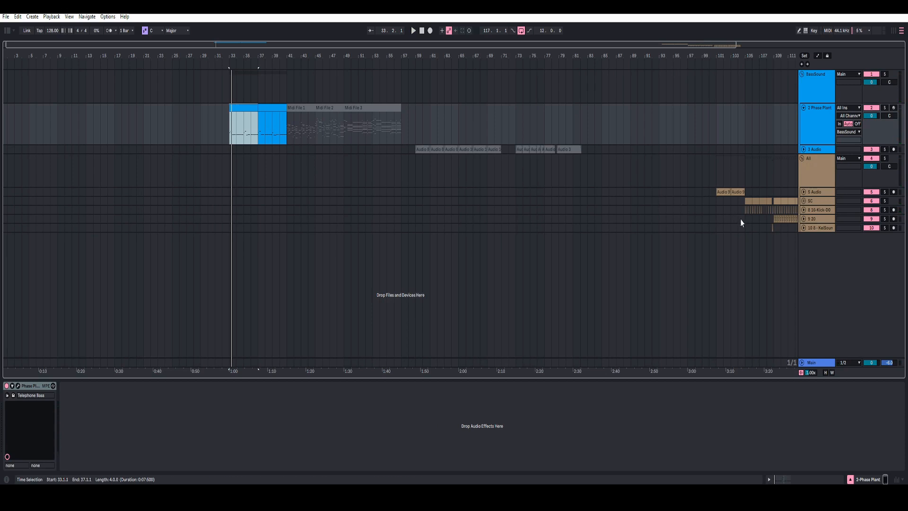
pyautogui.click(746, 192)
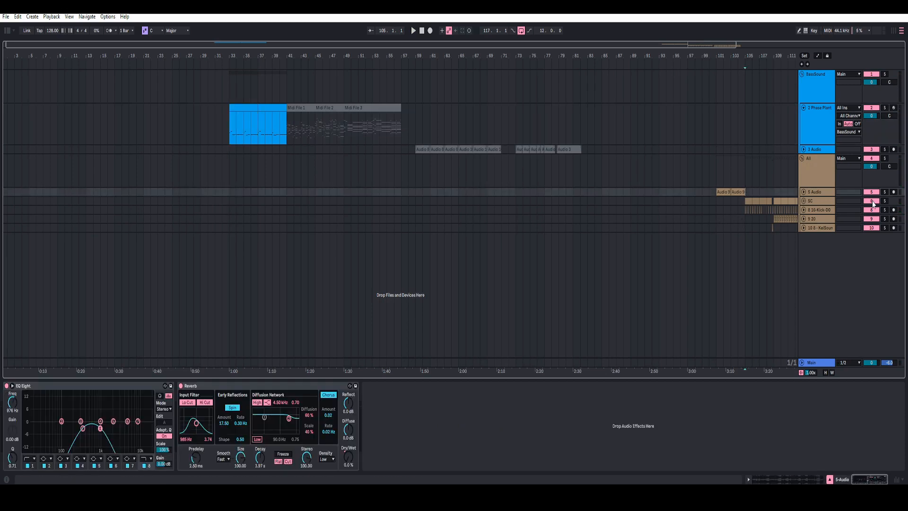
pyautogui.press('space')
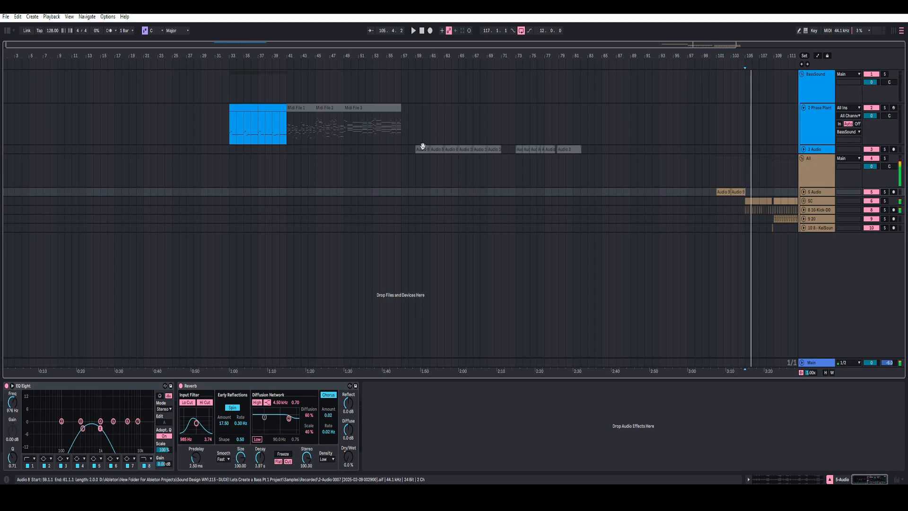
# Activate all clips on the 3 Audio track and the Midi File 1 to 3 clips on the Phase Plant track.
pyautogui.moveTo(423, 146); pyautogui.dragTo(577, 150)
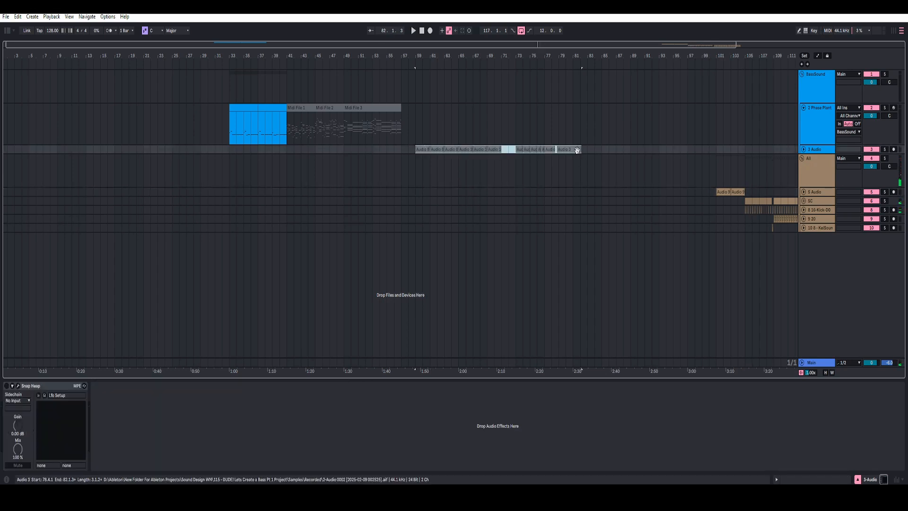
pyautogui.click(299, 109)
pyautogui.keyDown('shift'); pyautogui.click(387, 109); pyautogui.keyUp('shift')
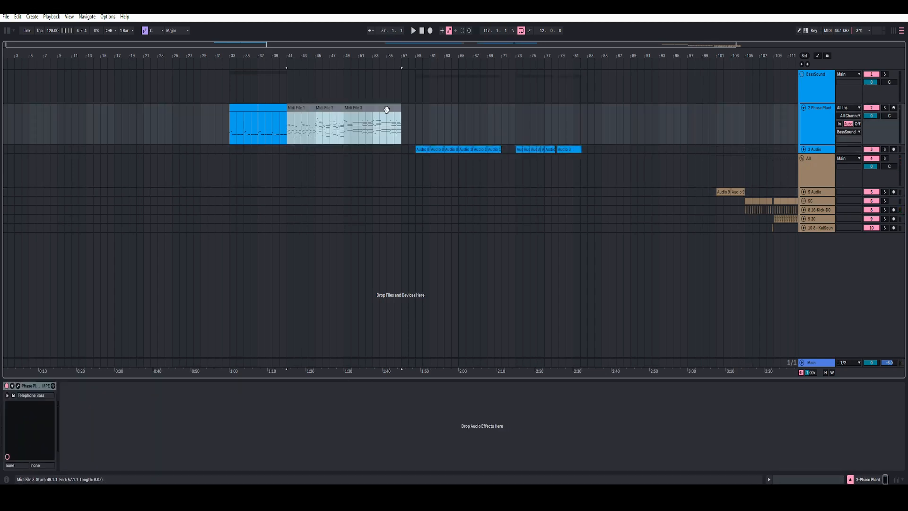
# Play the Midi File 1 and Midi File 2 clips, briefly viewing the Phase Plant window during playback.
pyautogui.press('space')
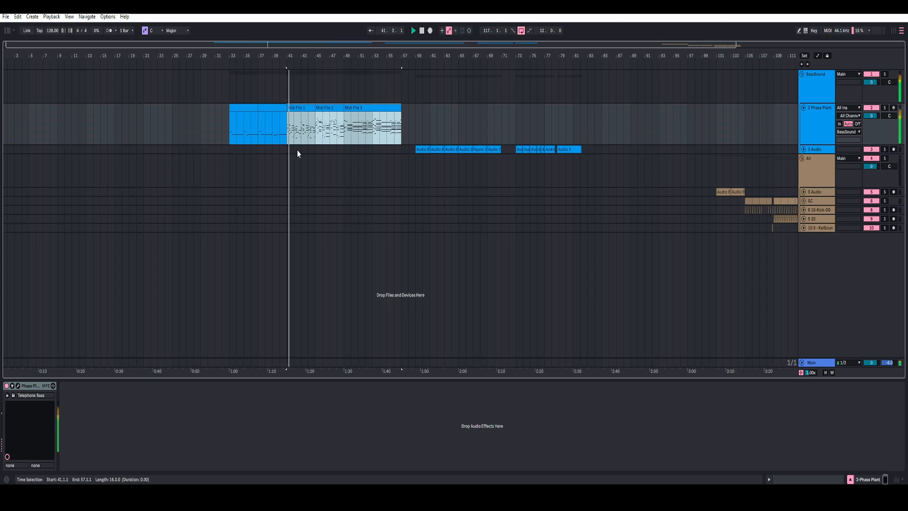
pyautogui.moveTo(302, 55)
pyautogui.mouseDown()
pyautogui.moveTo(298, 92)
pyautogui.moveTo(298, 71)
pyautogui.mouseUp()
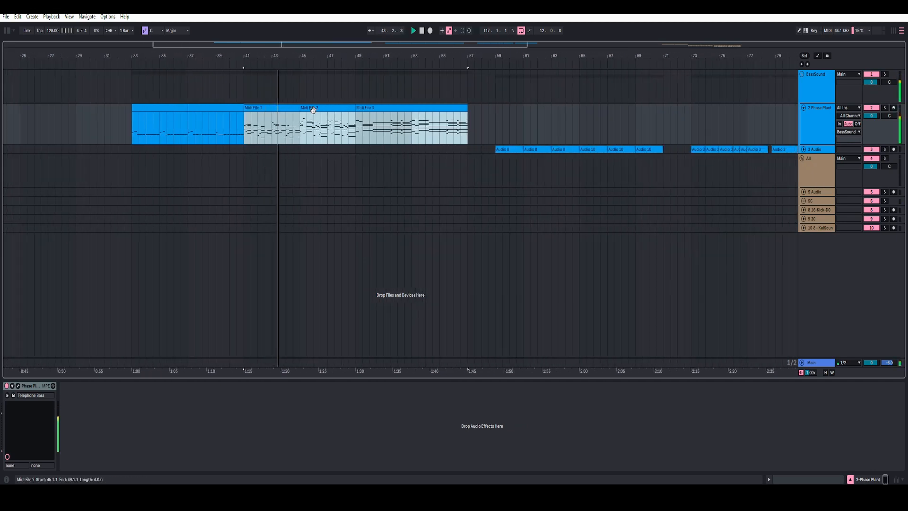
pyautogui.click(317, 122)
pyautogui.click(18, 387)
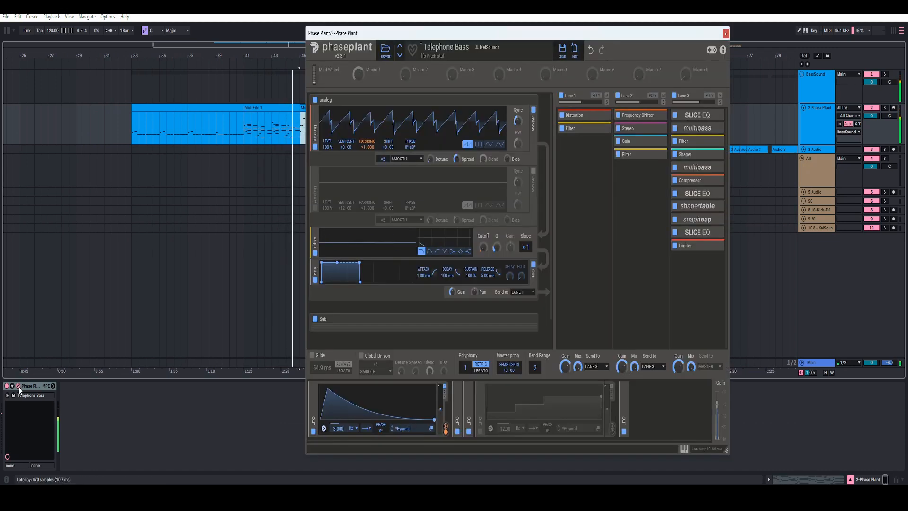
pyautogui.click(19, 388)
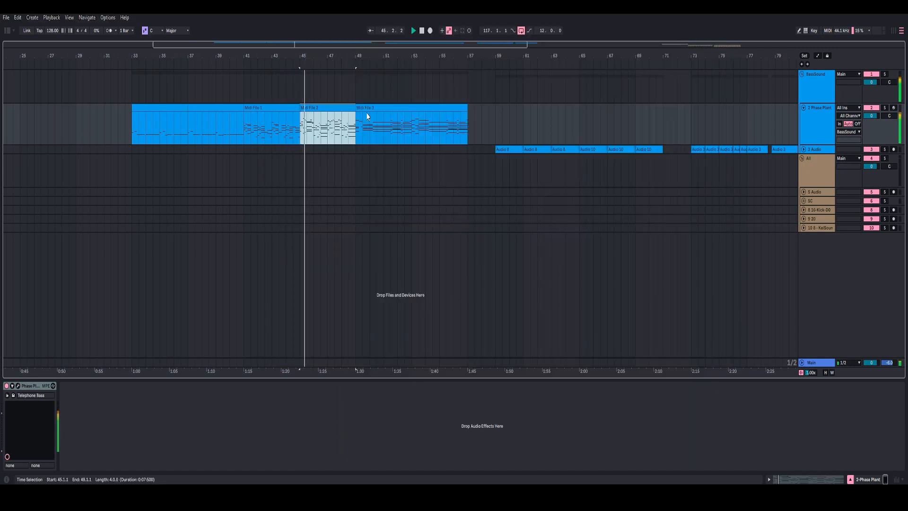
pyautogui.press('space')
pyautogui.press('space')
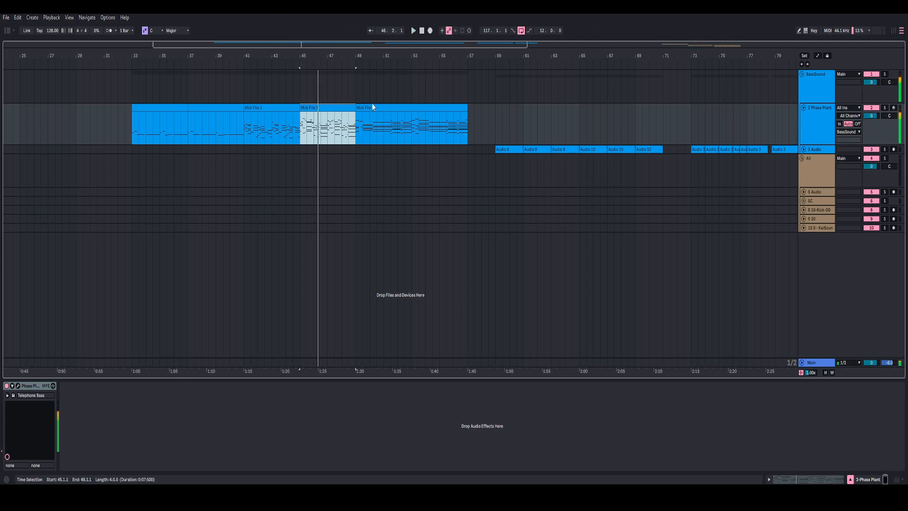
# Play the resampled audio clips from bar 59.
pyautogui.click(325, 138)
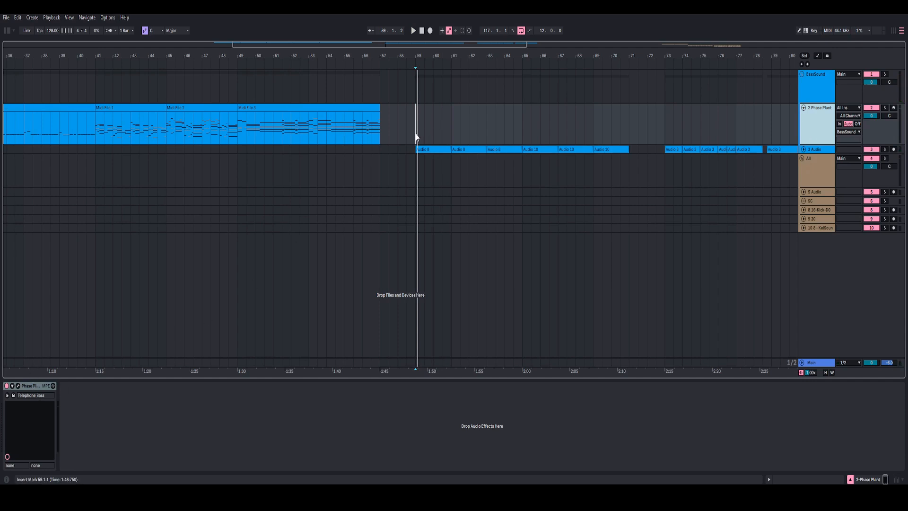
pyautogui.press('space')
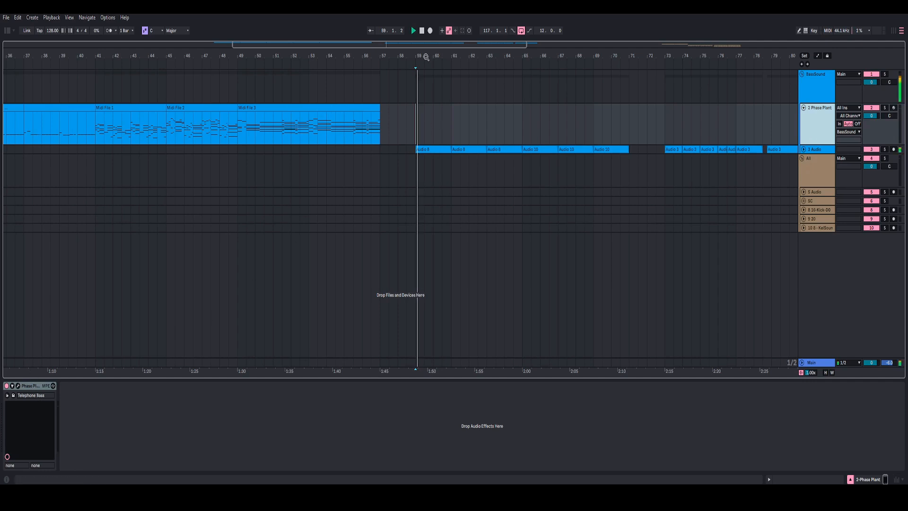
pyautogui.moveTo(426, 57); pyautogui.dragTo(391, 38)
pyautogui.press('space')
# Unfold the 3 Audio track and play the Audio 10 clip at bar 65.
pyautogui.click(444, 125)
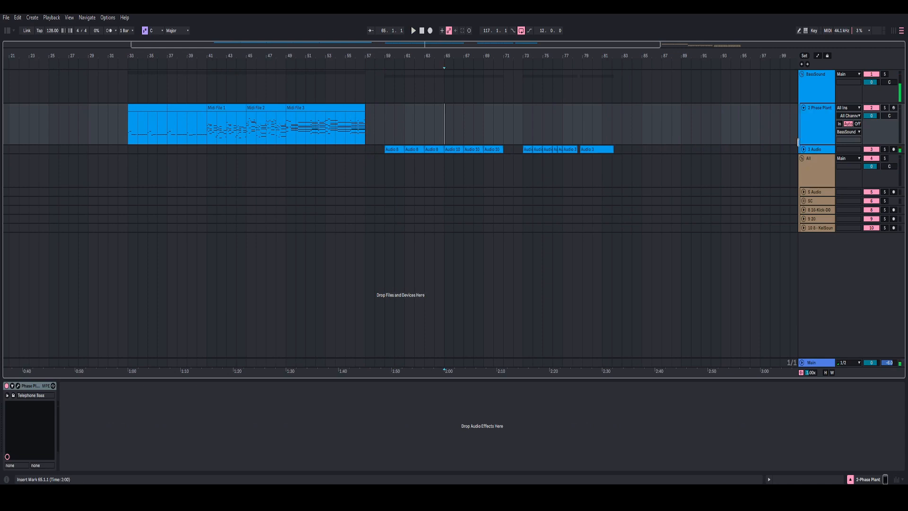
pyautogui.click(806, 149)
pyautogui.click(449, 179)
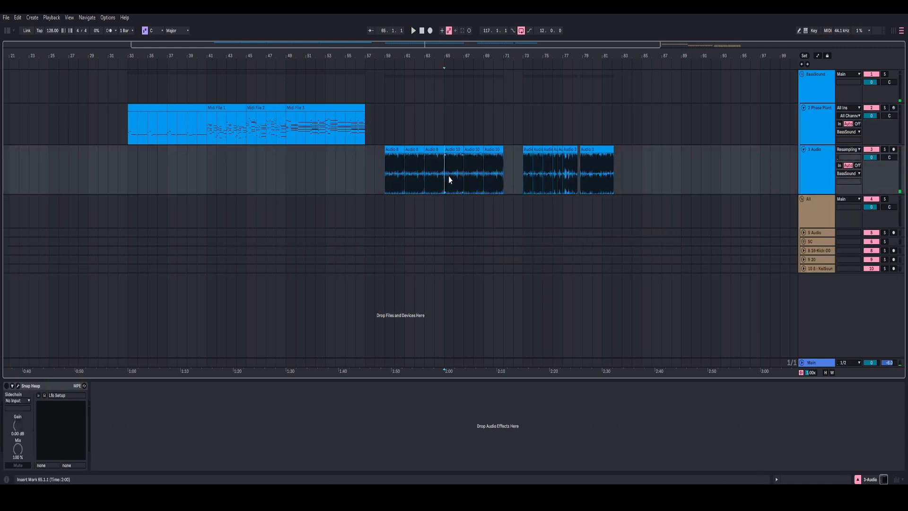
pyautogui.click(452, 149)
pyautogui.moveTo(481, 56); pyautogui.dragTo(454, 148)
pyautogui.press('space')
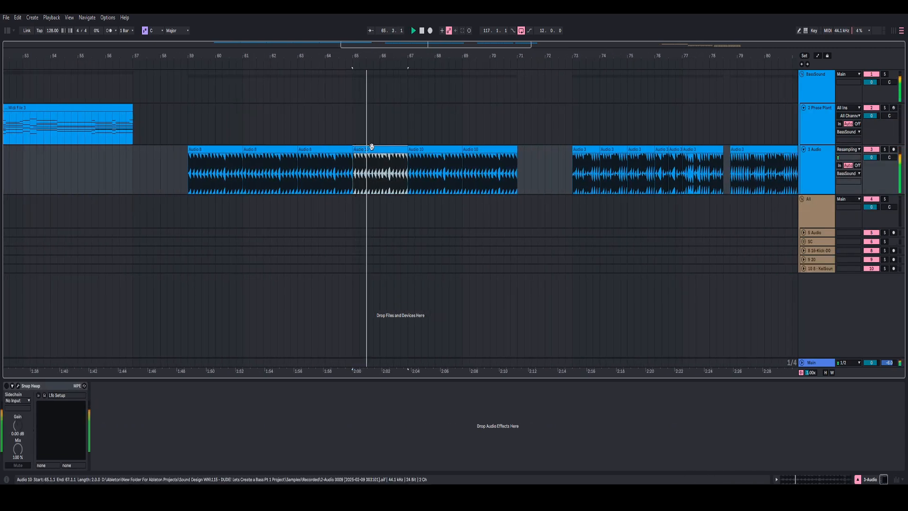
# Stop the Audio 10 playback and open the Telephone Bass patch in the Phase Plant window from the clip at bar 33.
pyautogui.press('space')
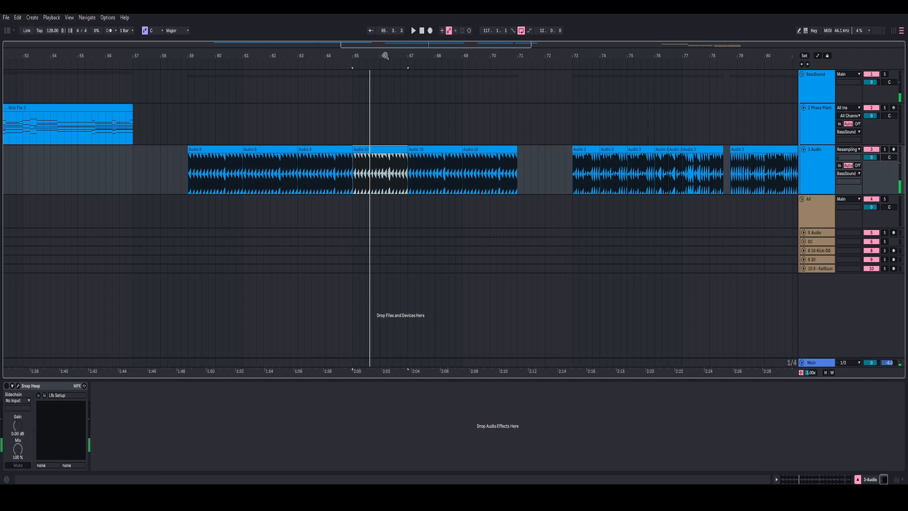
pyautogui.moveTo(386, 56); pyautogui.dragTo(415, 41)
pyautogui.press('space')
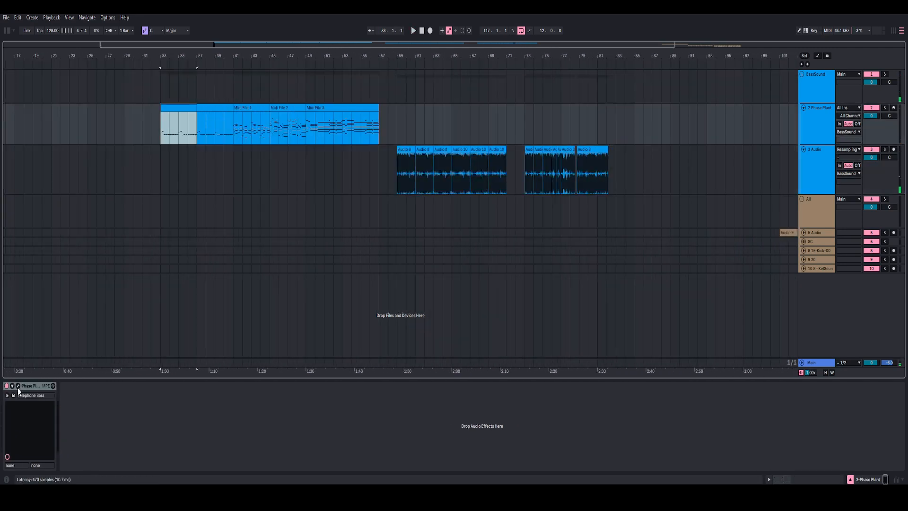
pyautogui.click(18, 387)
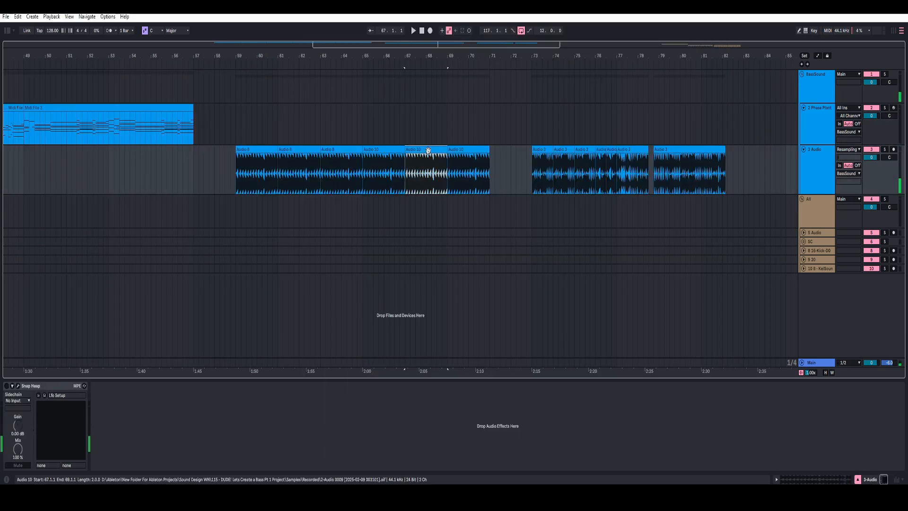
# Play the Audio 10 clip at bar 67 and the resampled Audio 3 clips at bars 73 to 76.
pyautogui.press('space')
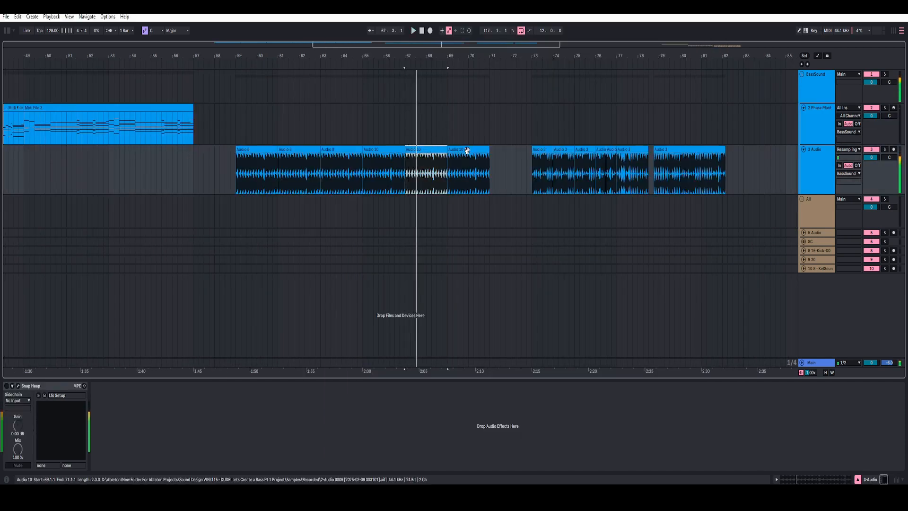
pyautogui.click(542, 150)
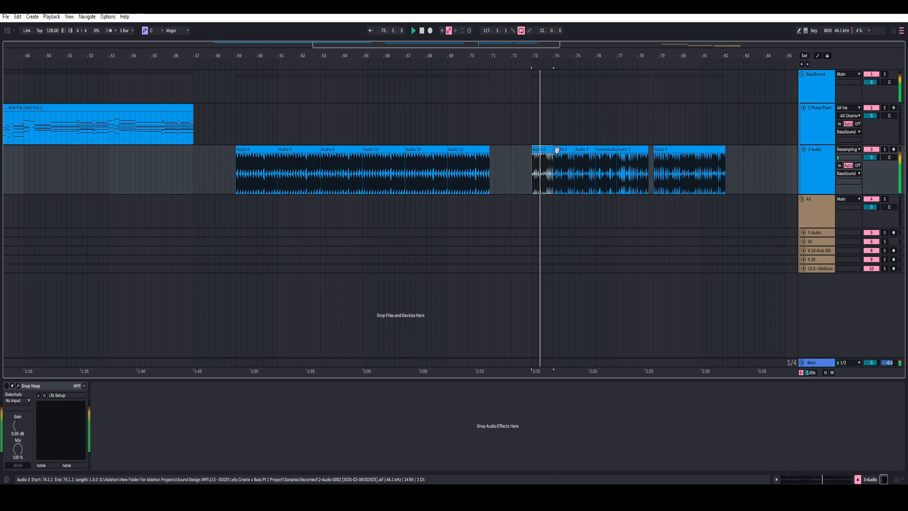
pyautogui.click(564, 151)
pyautogui.press('space')
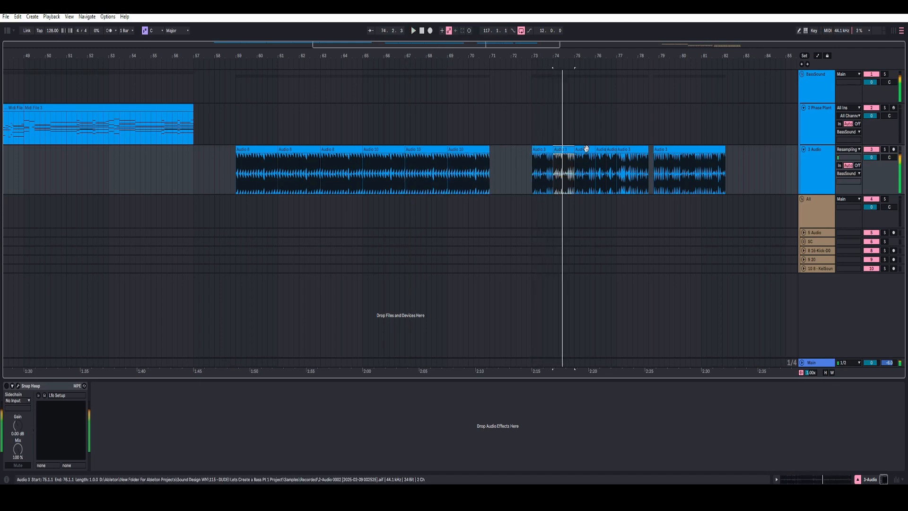
pyautogui.click(586, 150)
pyautogui.click(598, 150)
pyautogui.press('space')
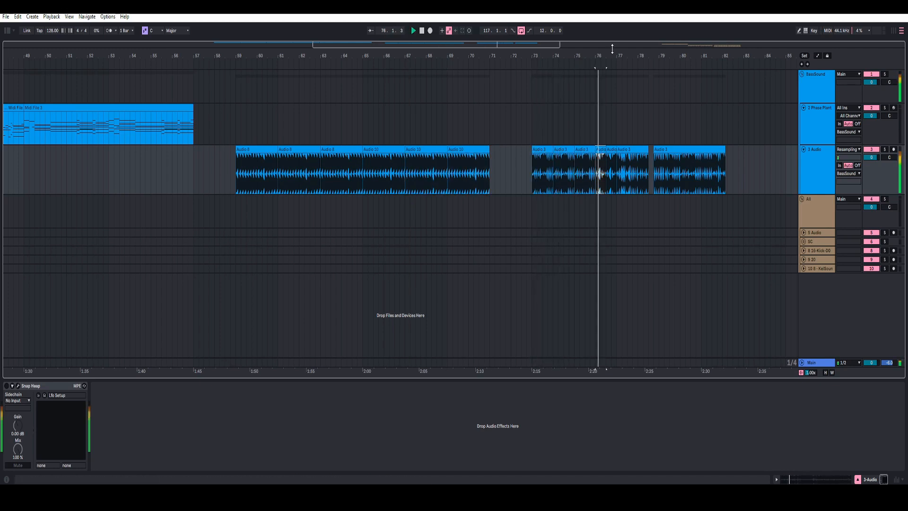
# Play the two half-bar Audio 3 clips between bars 76 and 77.
pyautogui.moveTo(619, 57); pyautogui.dragTo(417, 64)
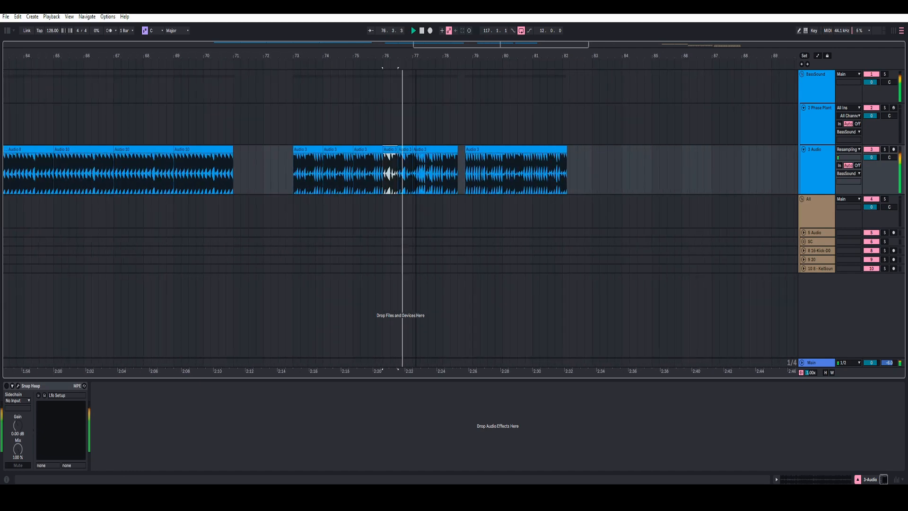
pyautogui.click(423, 150)
pyautogui.press('space')
pyautogui.click(391, 150)
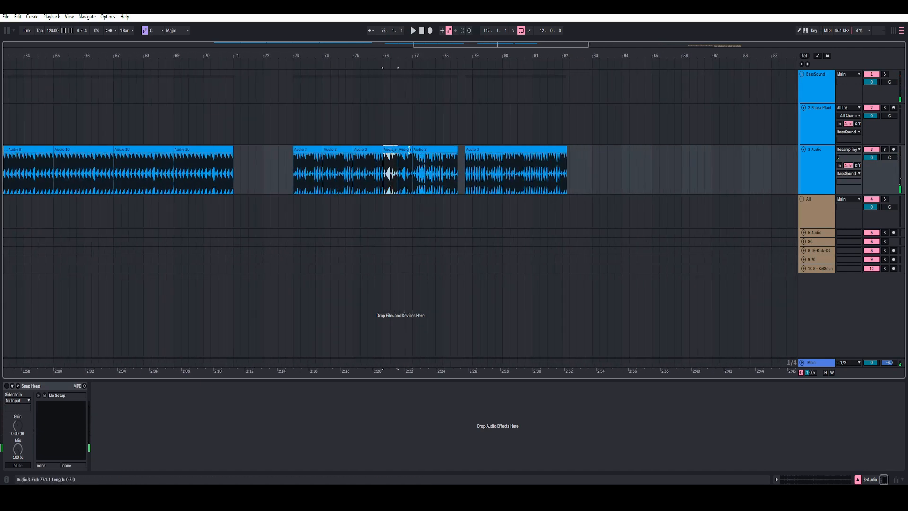
pyautogui.press('space')
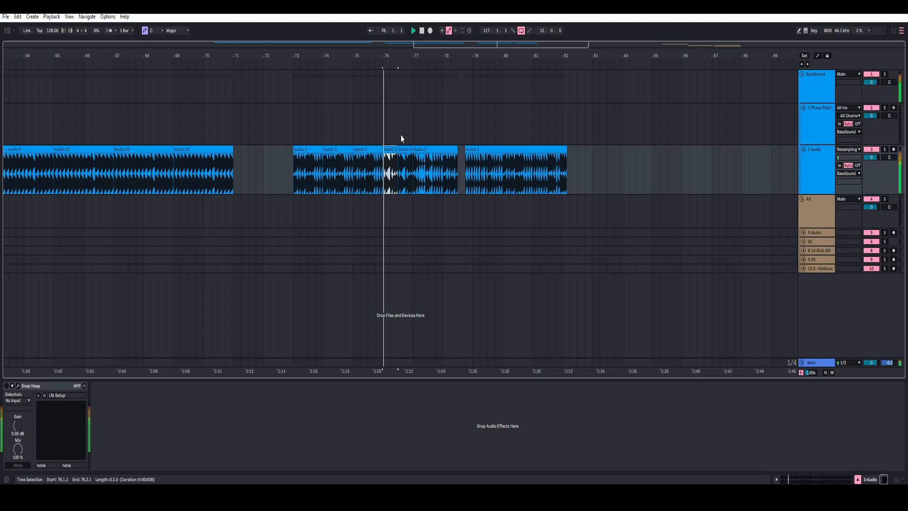
pyautogui.click(406, 150)
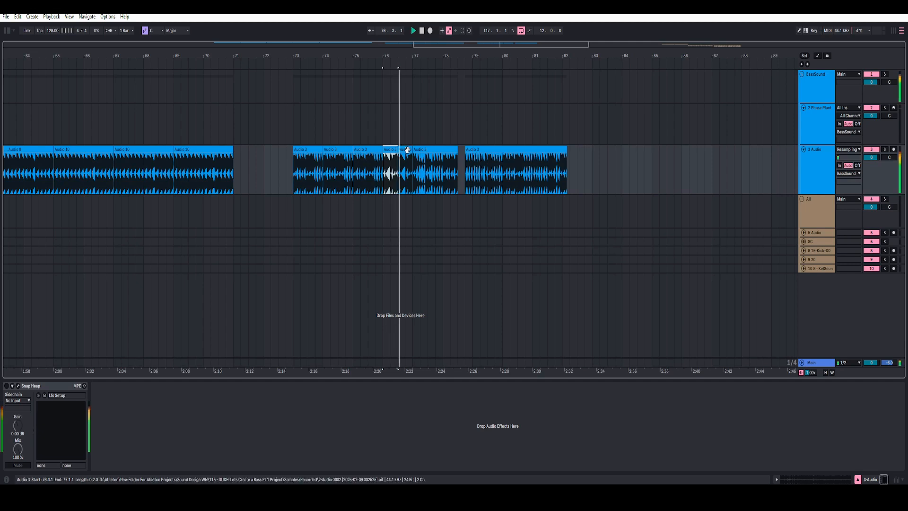
pyautogui.press('space')
# Play the Audio 3 clip at bar 77 and the last Audio 3 clip at 78.4, and examine the bar 77 waveform up close.
pyautogui.click(431, 148)
pyautogui.press('space')
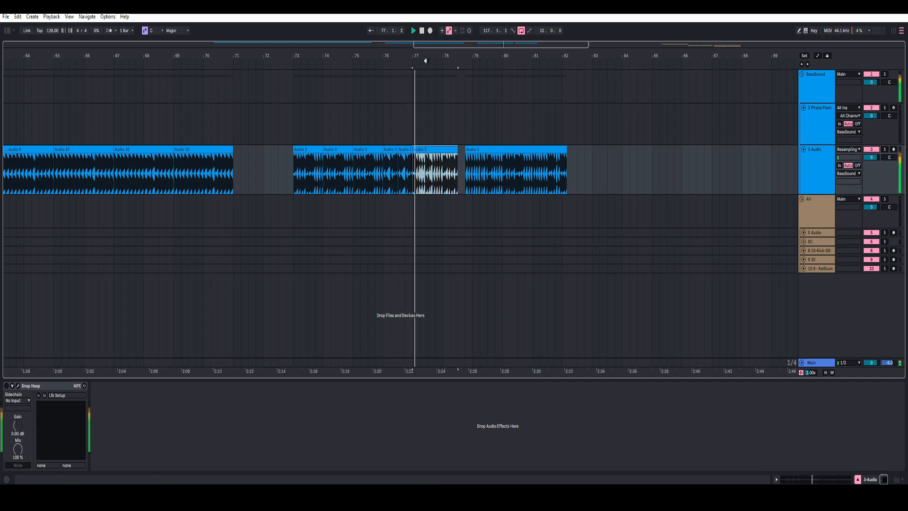
pyautogui.click(499, 149)
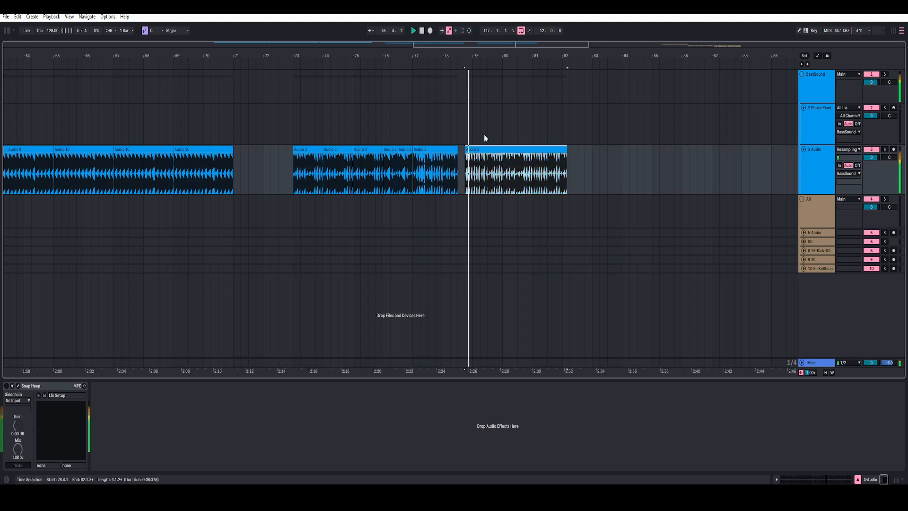
pyautogui.press('space')
pyautogui.click(432, 148)
pyautogui.moveTo(429, 57); pyautogui.dragTo(436, 76)
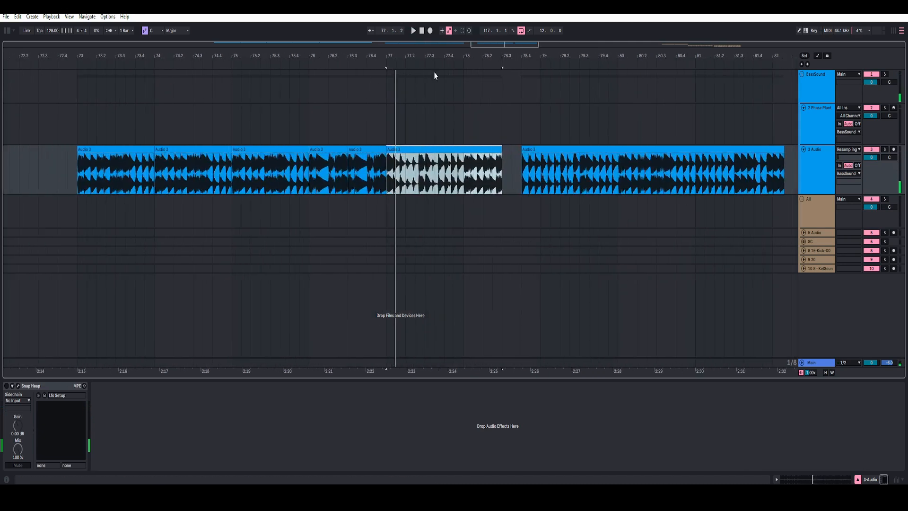
# Return to the Phase Plant track, briefly play from bar 33, and bring the whole arrangement into view.
pyautogui.press('Up')
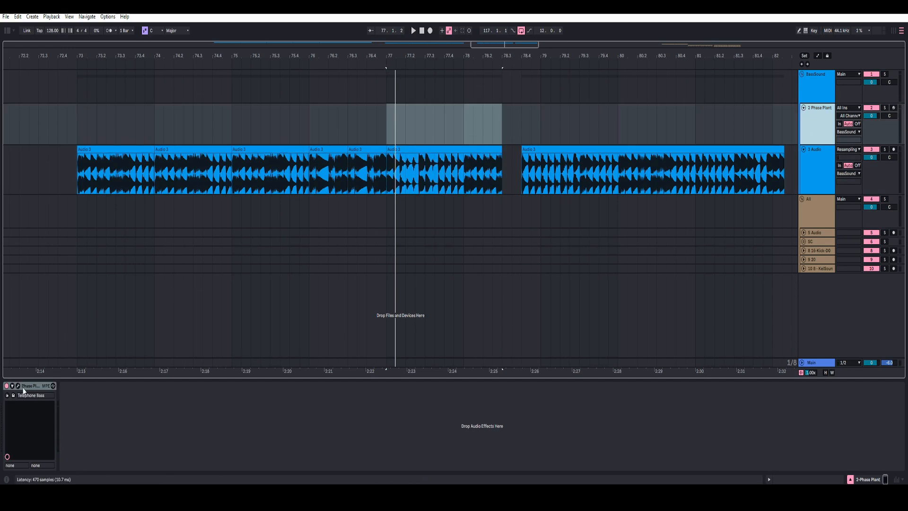
pyautogui.scroll(-5, 351, 134)
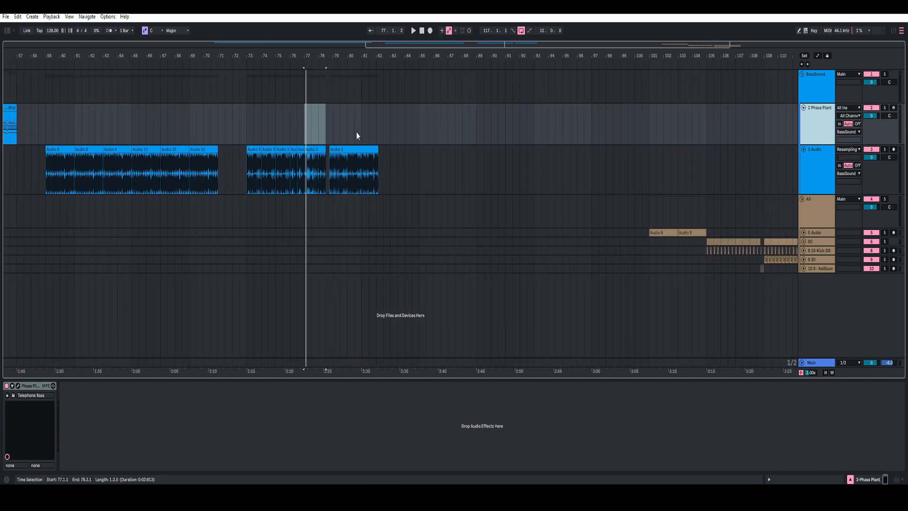
pyautogui.click(766, 216)
pyautogui.press('space')
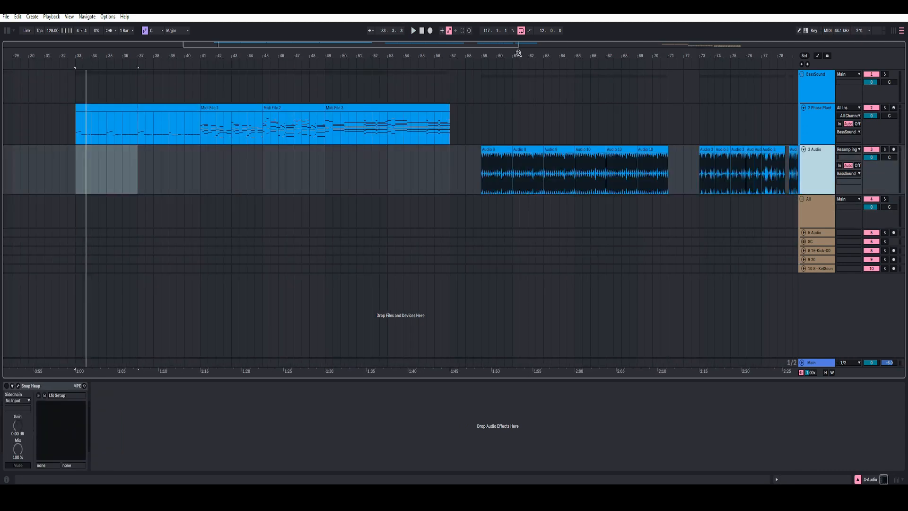
pyautogui.moveTo(519, 54); pyautogui.dragTo(698, 222)
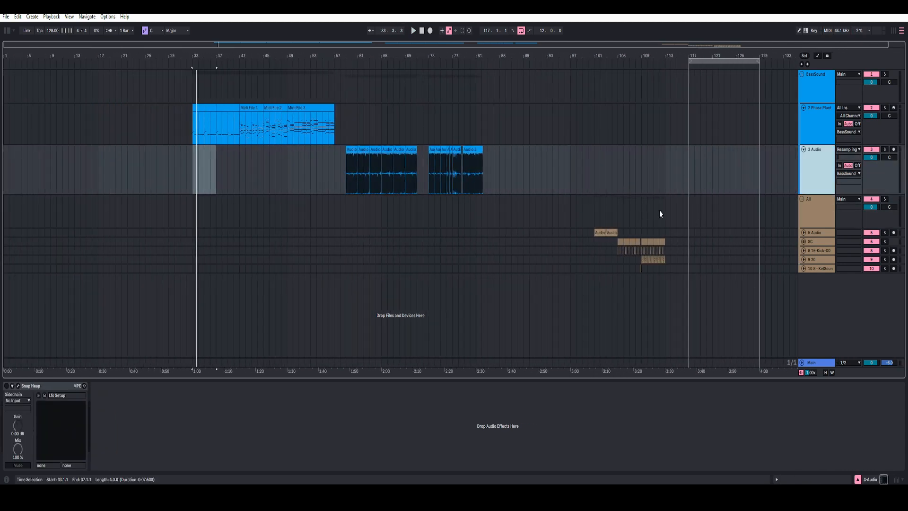